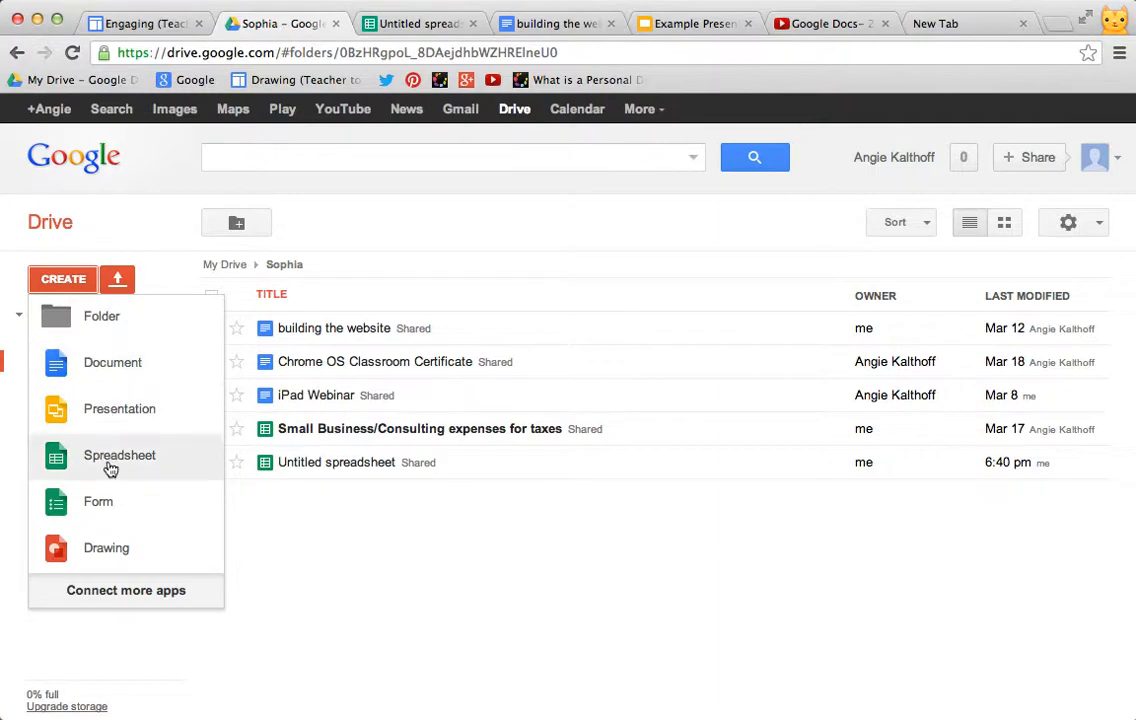
Step: Close the Create menu in Drive and switch to the Untitled spreadsheet tab
left_click(113, 194)
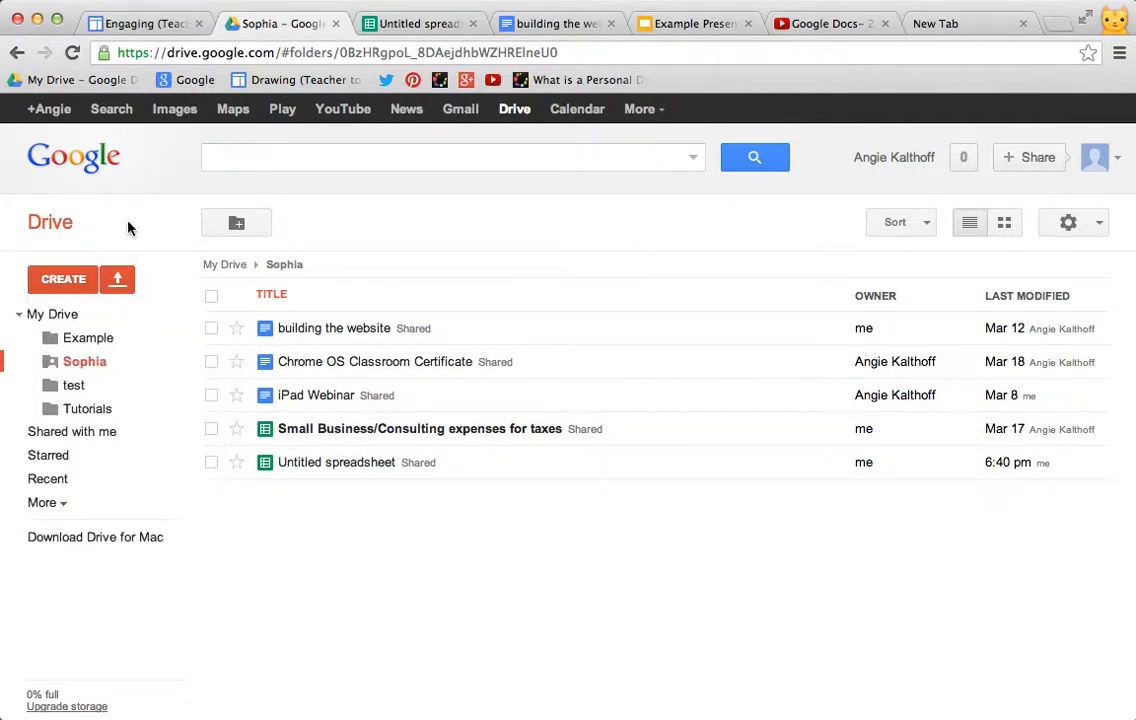
left_click(405, 20)
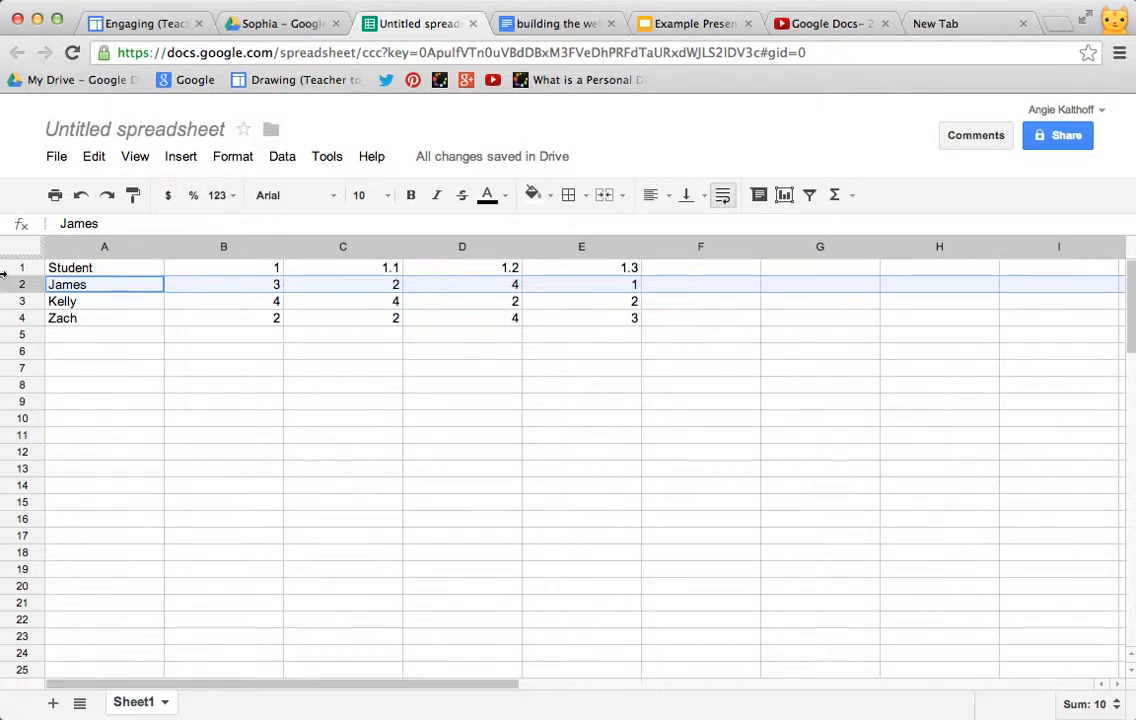
Step: Freeze the first row of the sheet
left_click(136, 158)
mouse_move(165, 255)
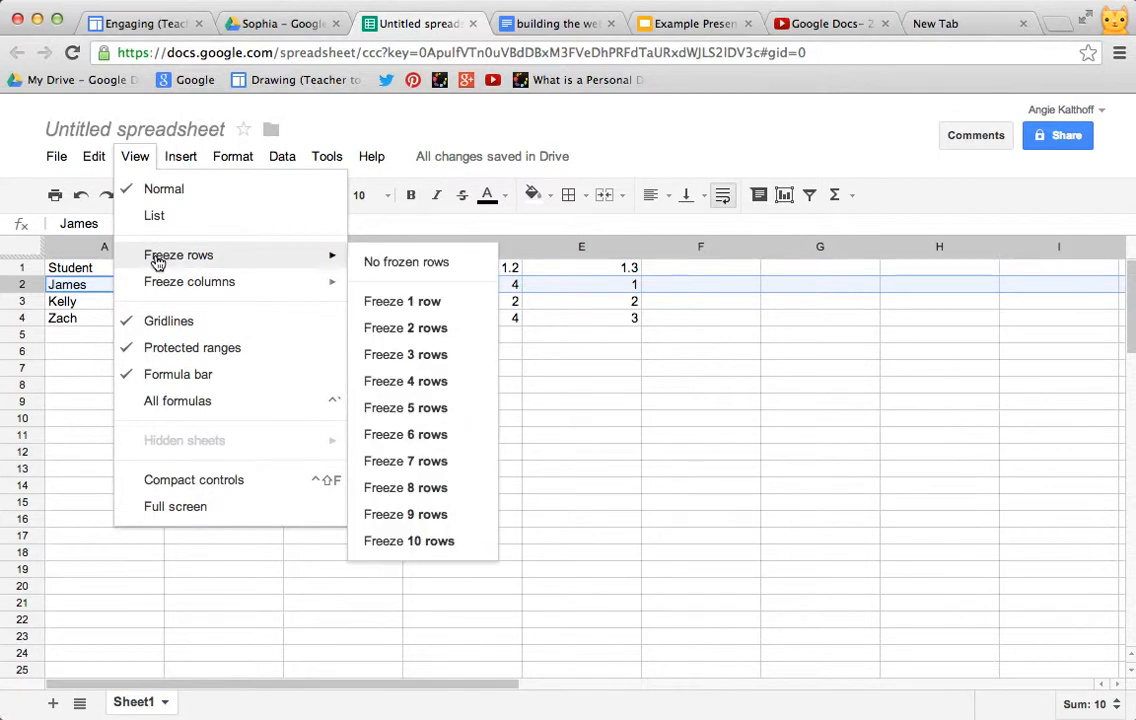
left_click(414, 304)
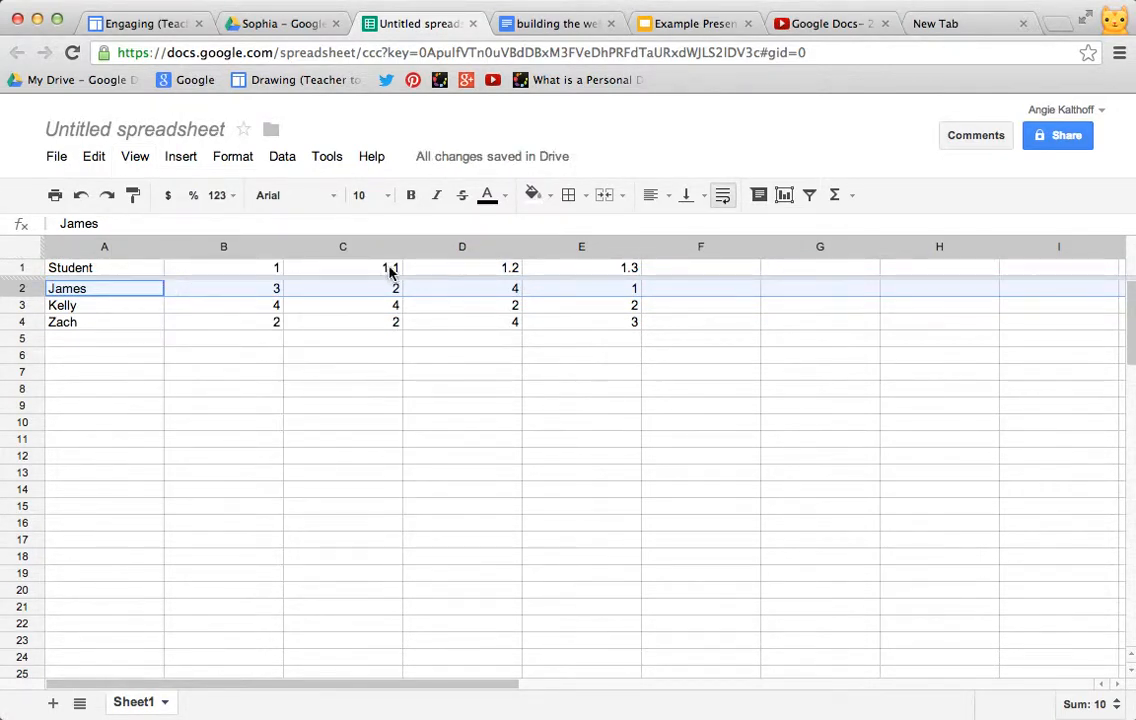
Step: Freeze the first column of the sheet
scroll(333, 298, "down", 1)
scroll(333, 298, "down", 1)
scroll(332, 299, "up", 3)
left_click(138, 160)
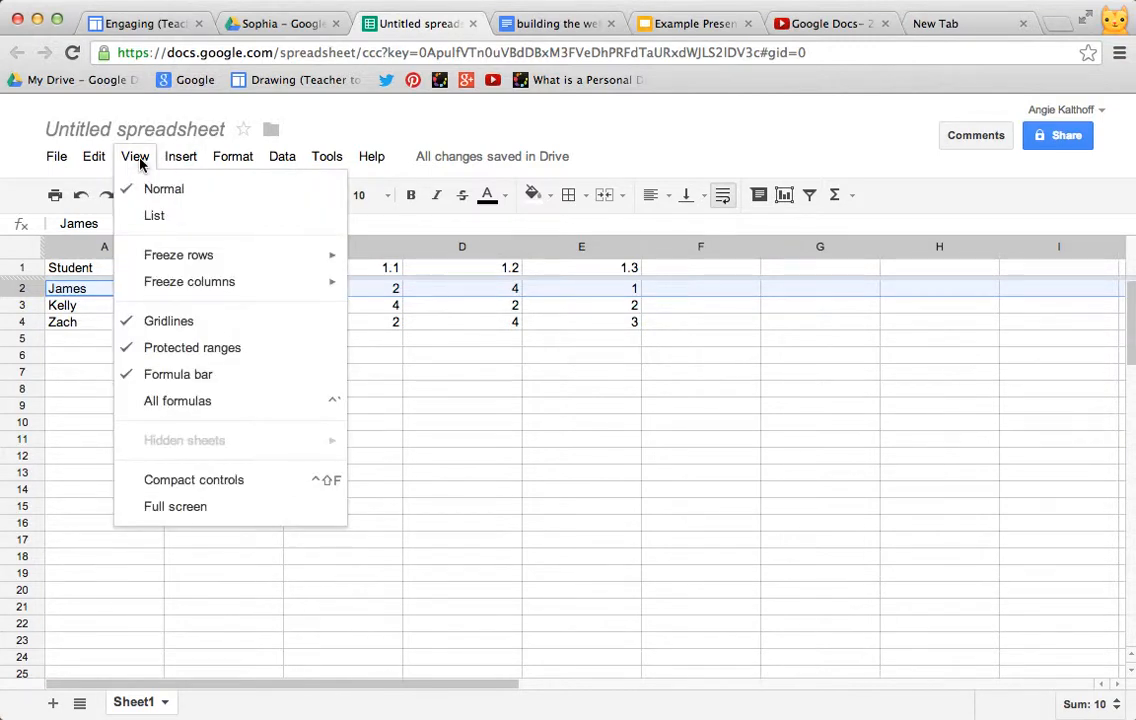
mouse_move(165, 281)
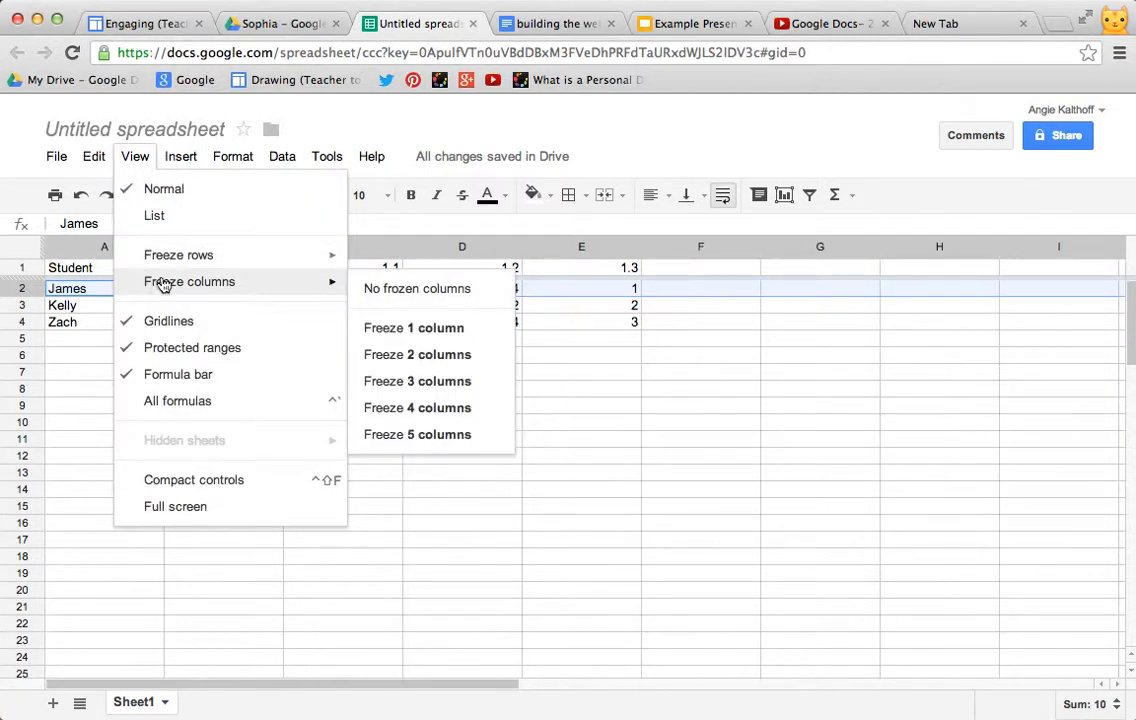
left_click(430, 329)
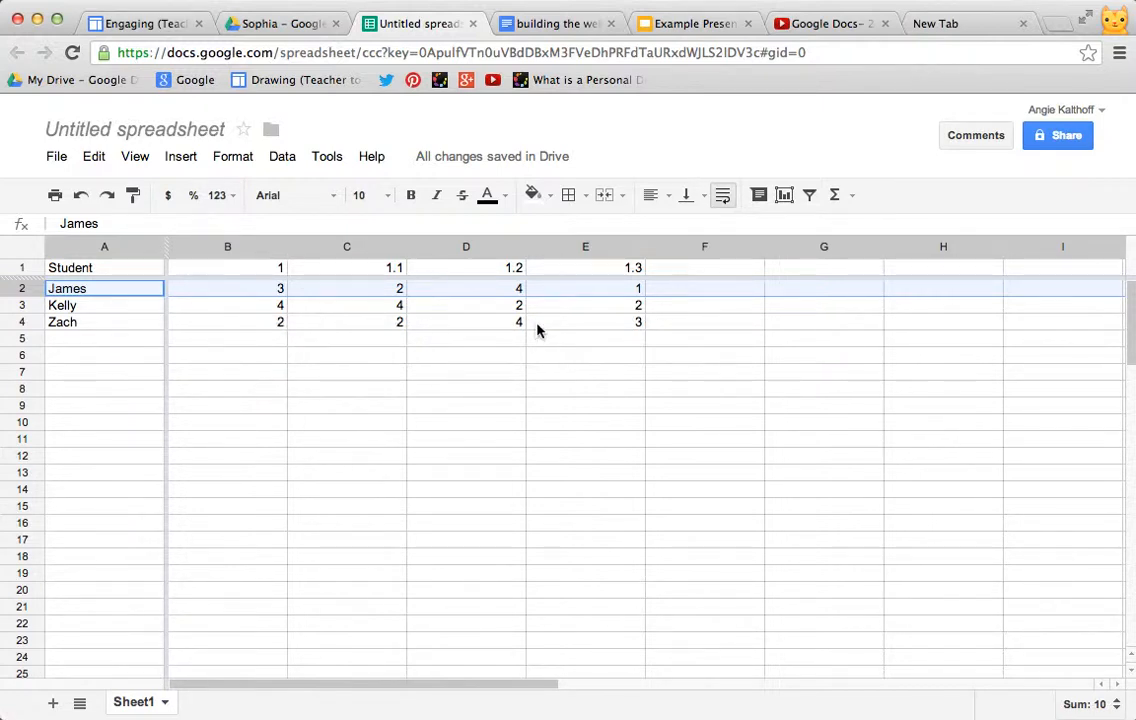
Step: Apply all borders to the range A1:F6
scroll(850, 333, "right", 8)
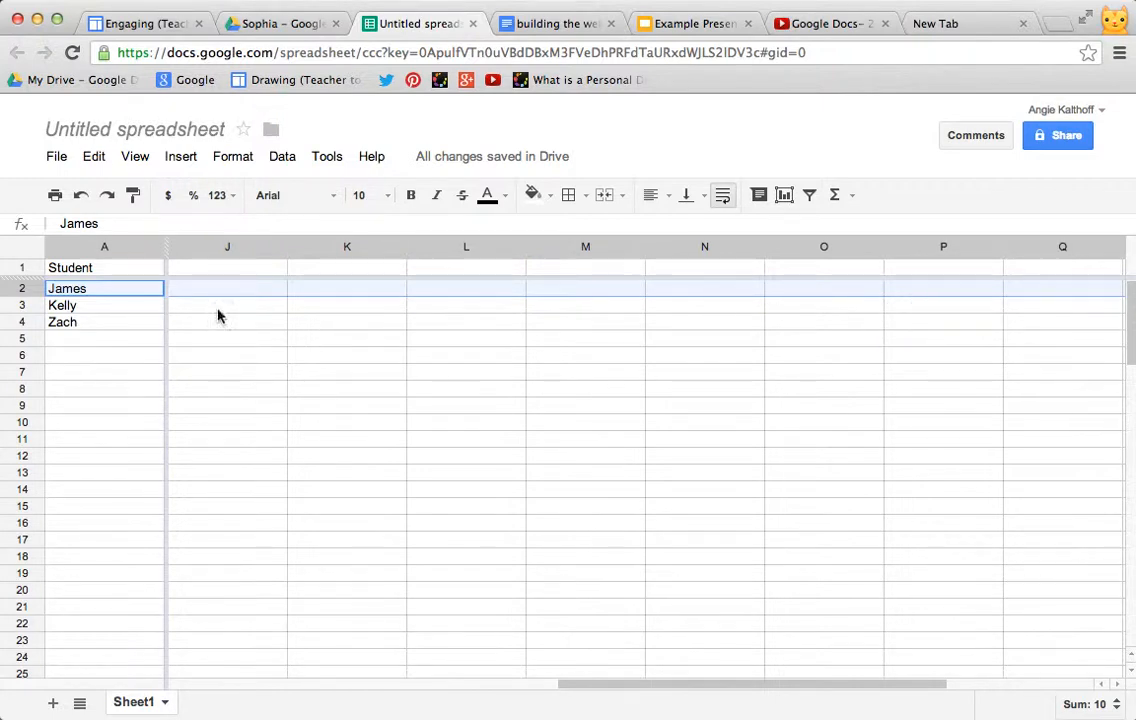
scroll(556, 326, "right", 3)
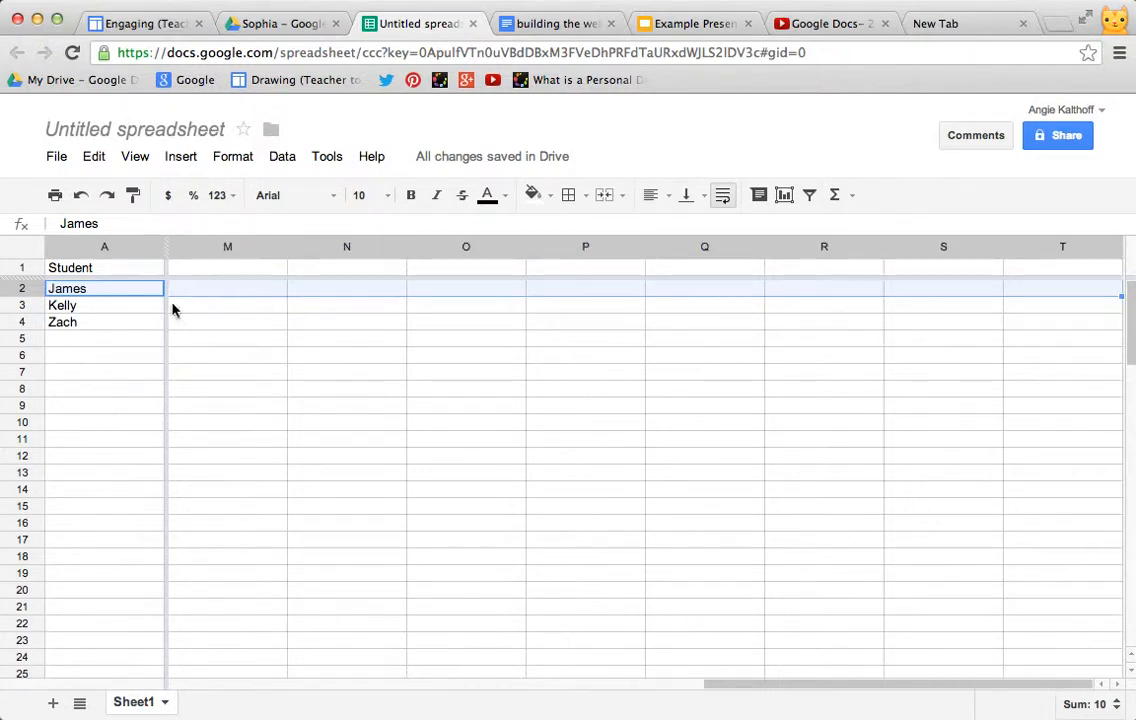
scroll(245, 315, "left", 10)
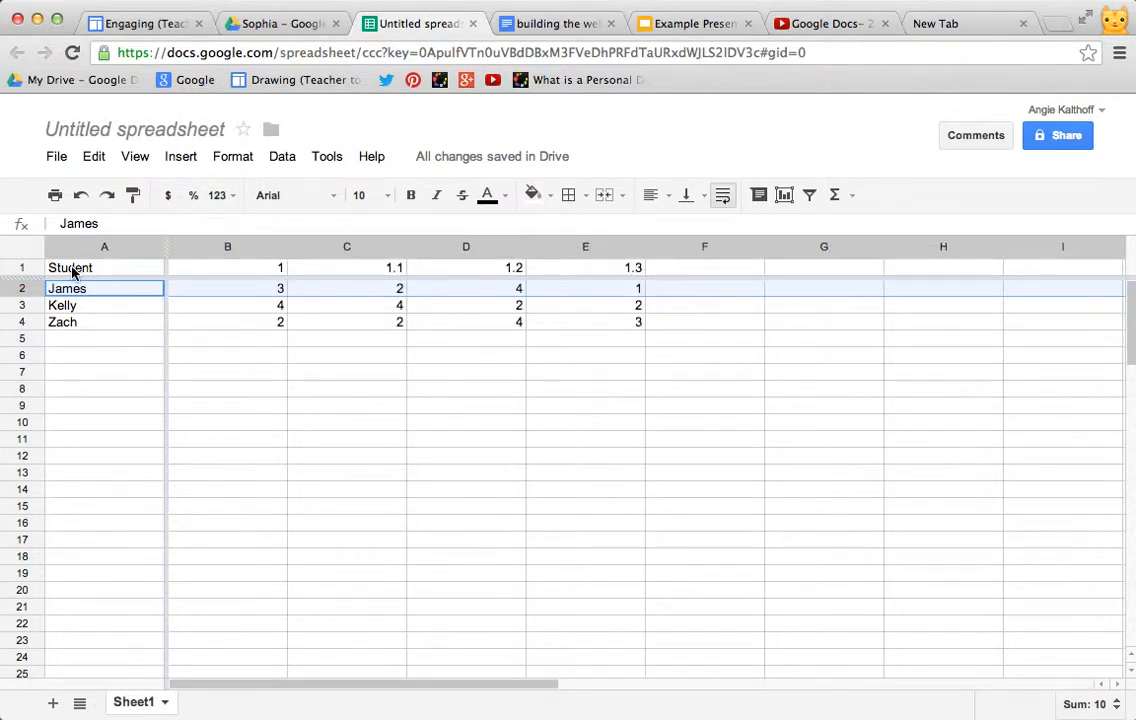
left_click_drag(84, 268, 659, 357)
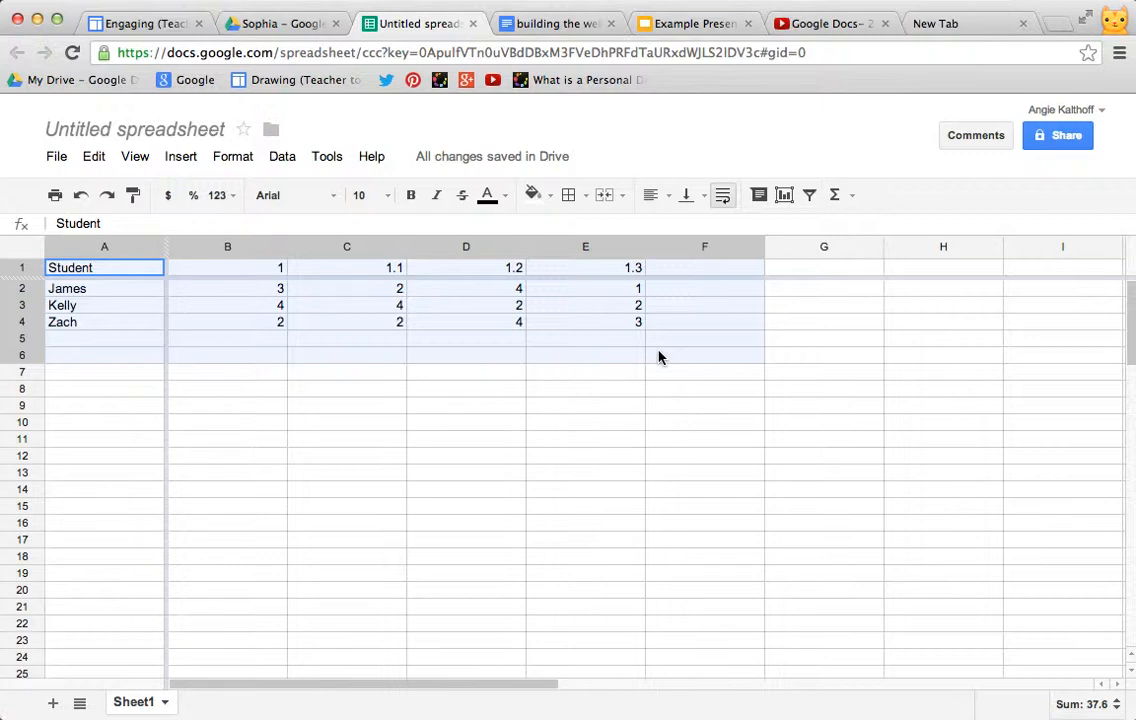
left_click_drag(659, 357, 659, 357)
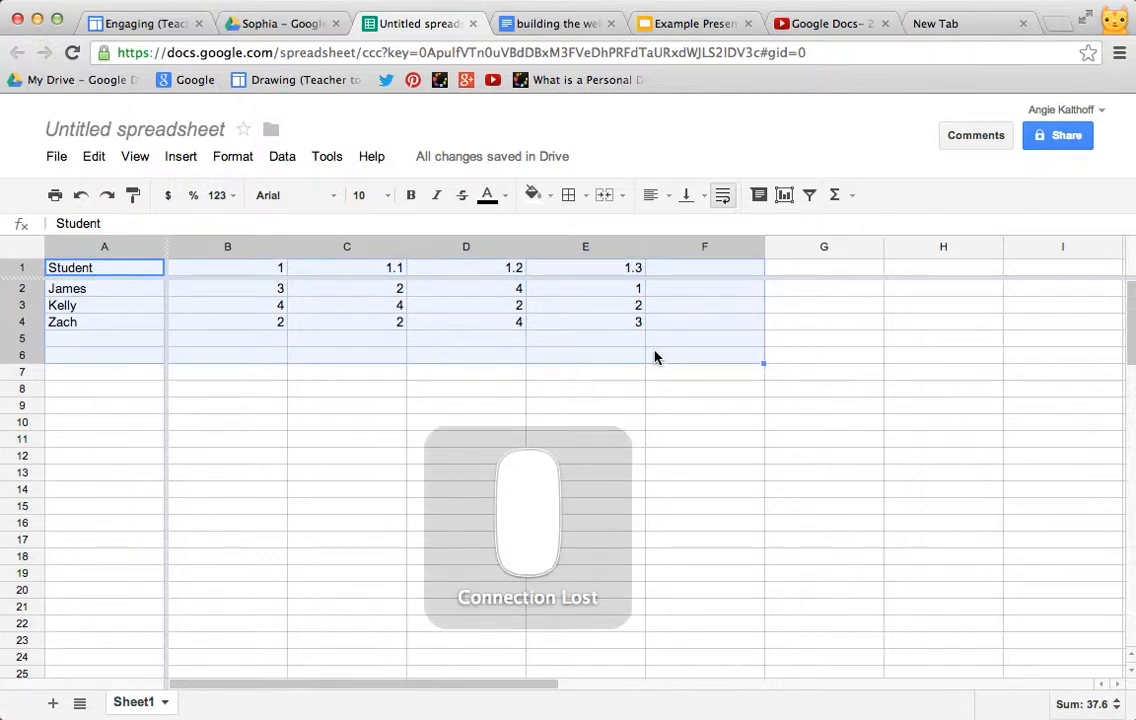
left_click(569, 196)
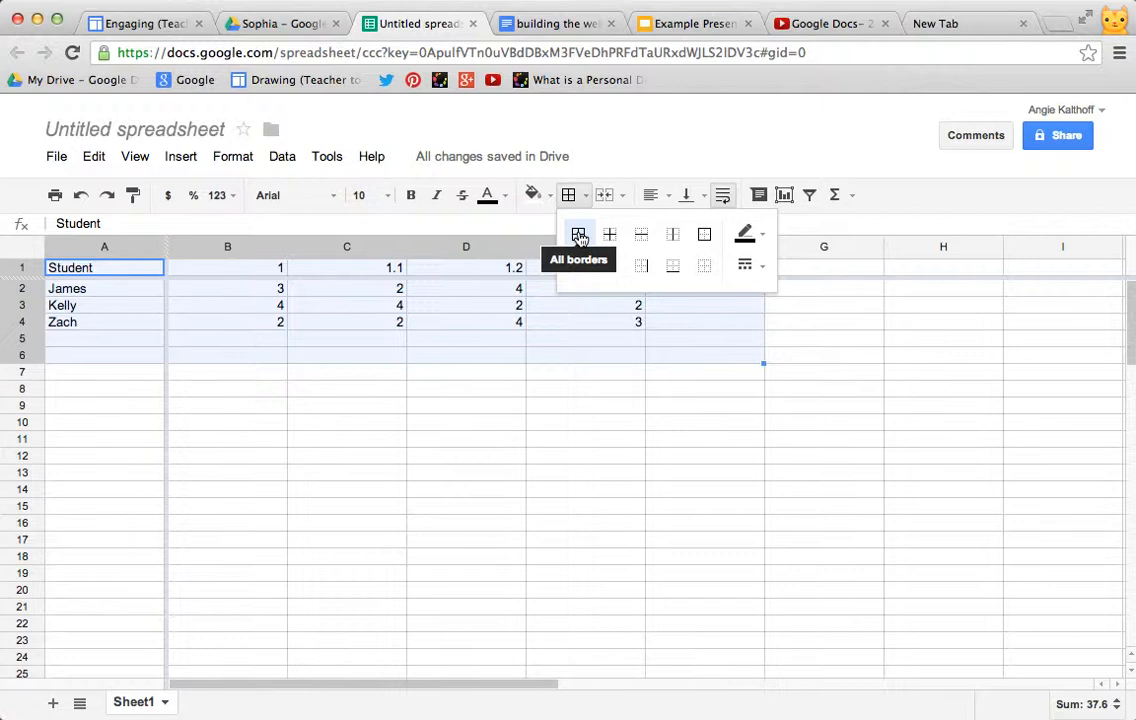
left_click(579, 237)
left_click(591, 401)
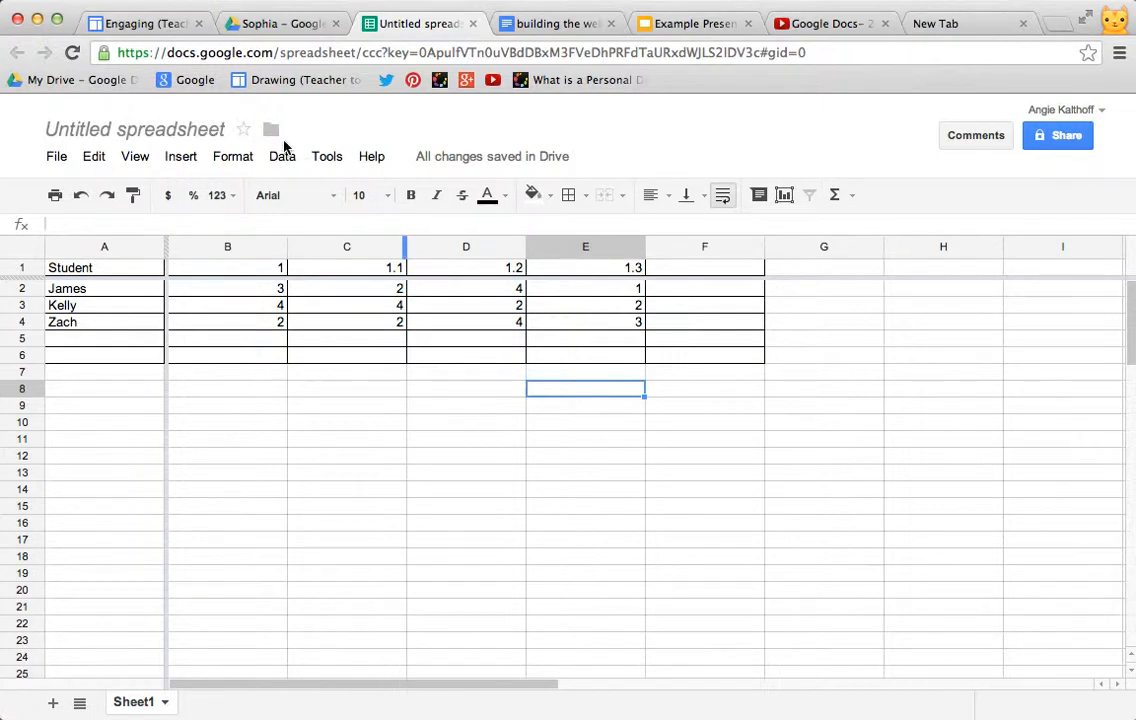
Step: Select the whole sheet and turn on a filter
left_click(24, 252)
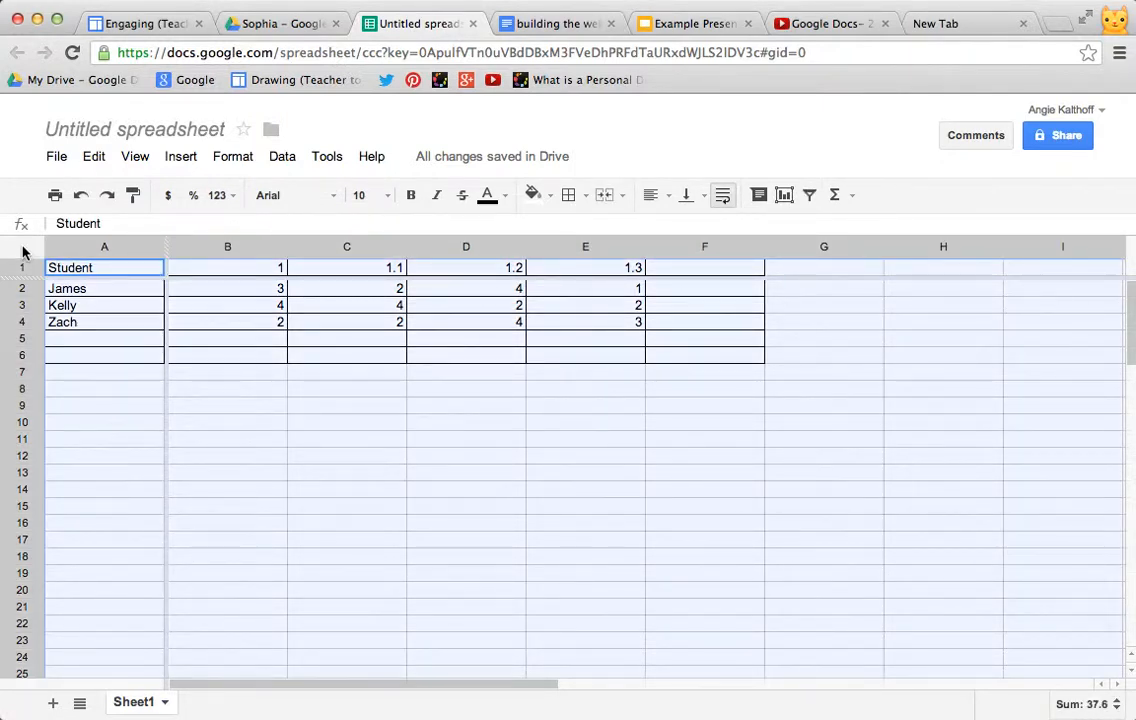
left_click(196, 159)
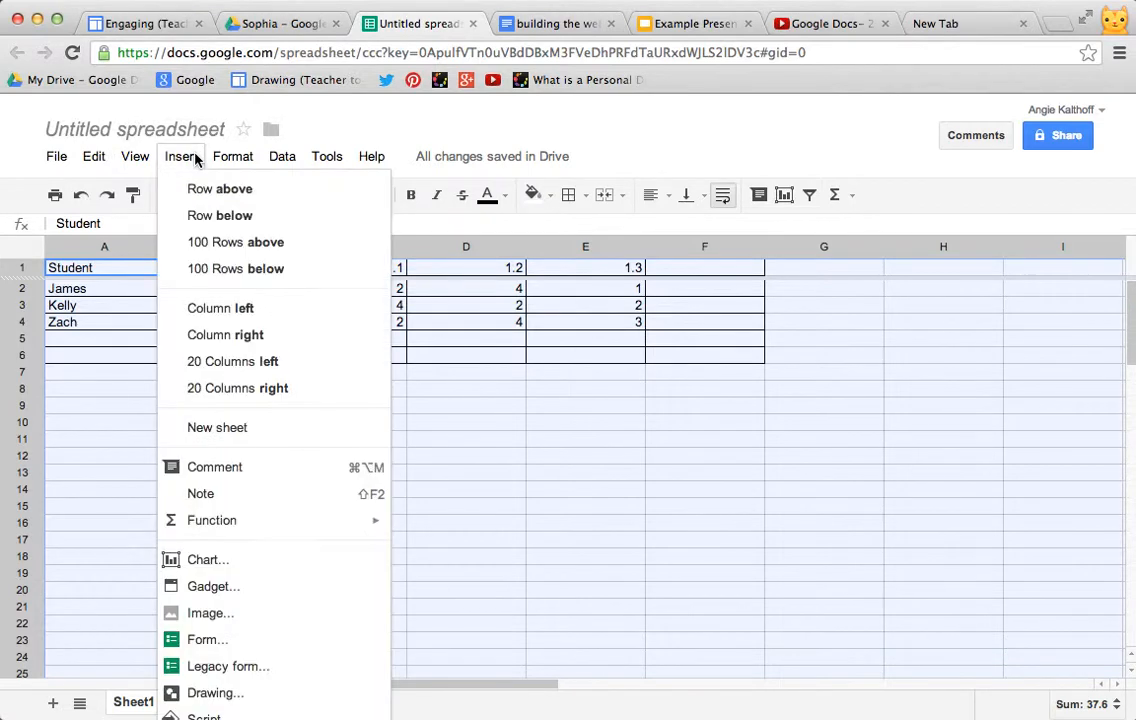
mouse_move(218, 157)
mouse_move(183, 160)
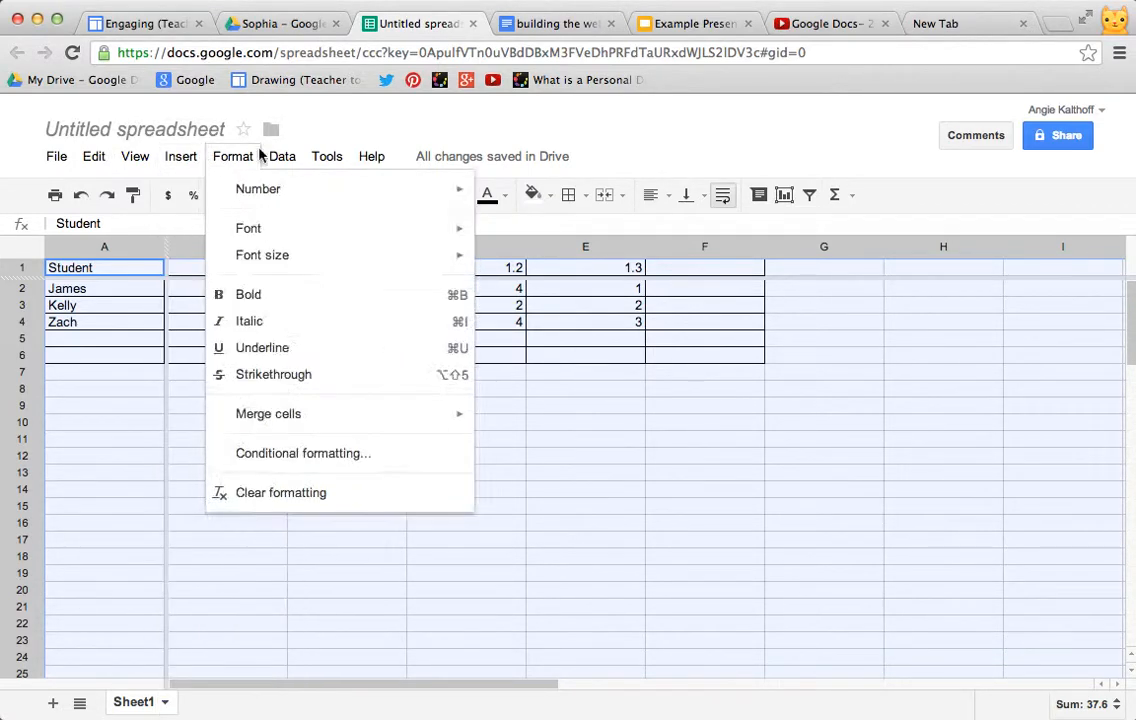
mouse_move(286, 152)
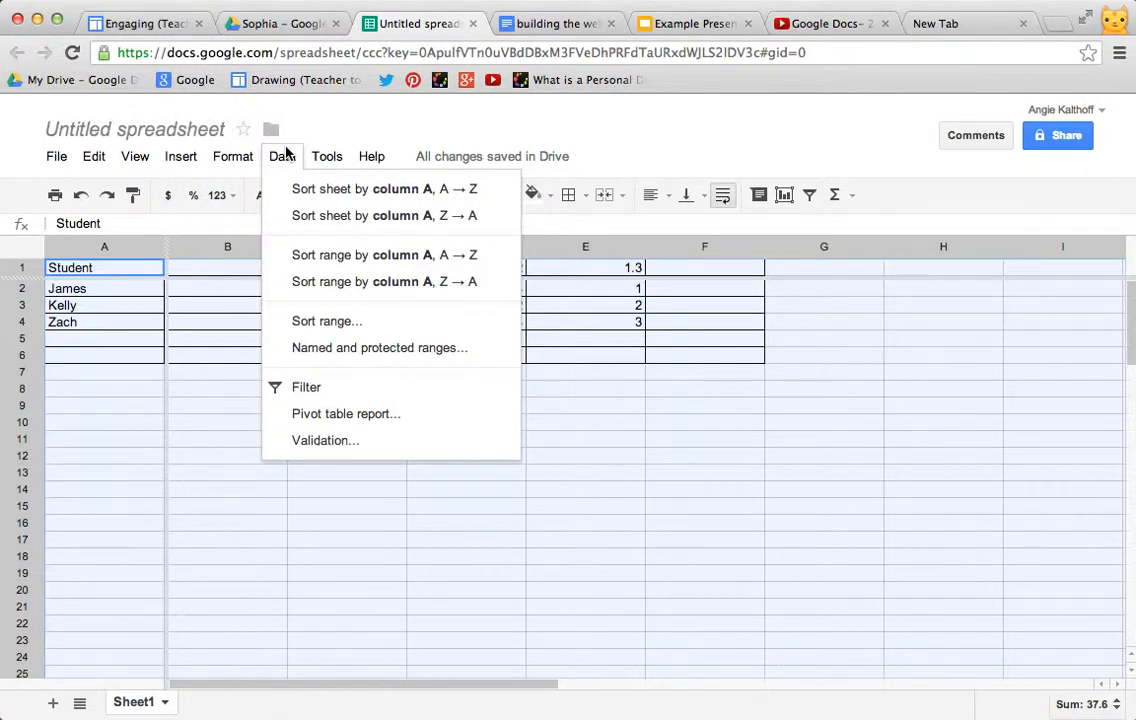
left_click(317, 390)
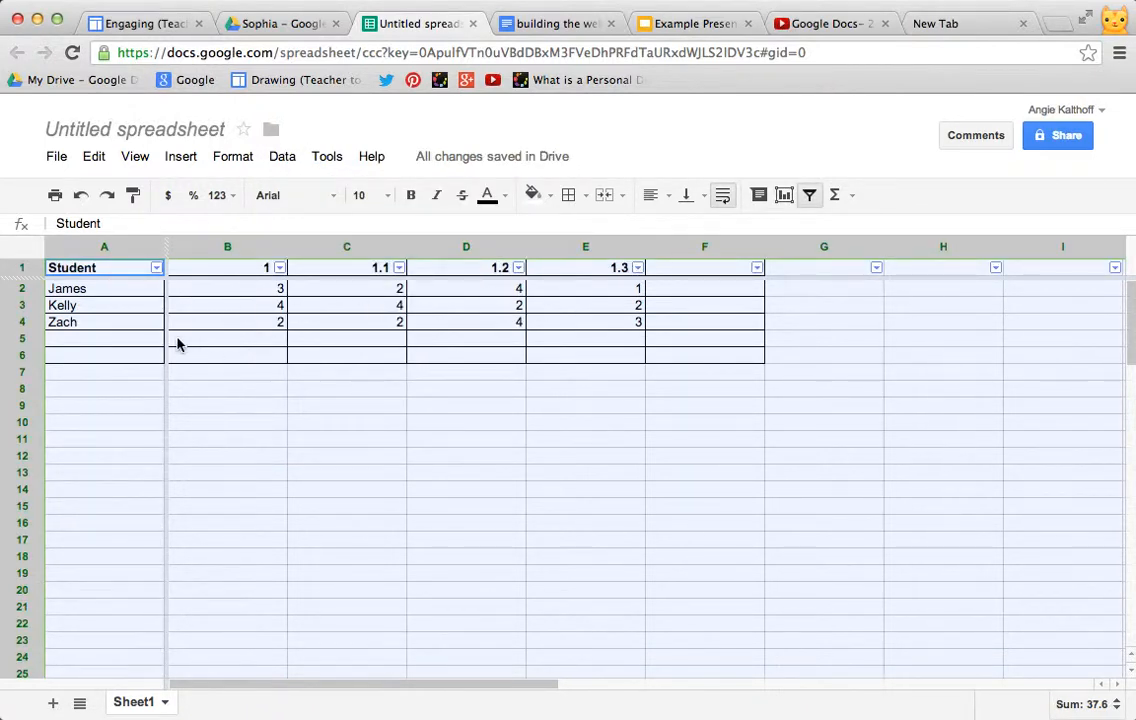
Step: Sort the Student column A → Z and again Z → A using its filter menu
left_click(157, 268)
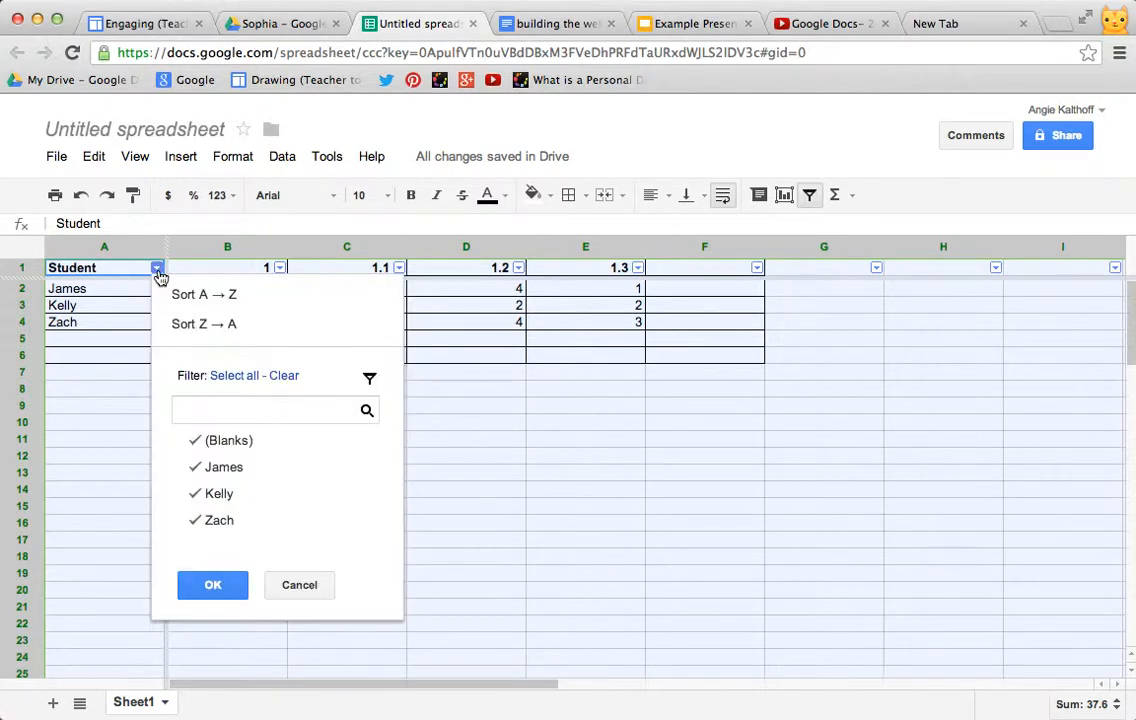
left_click(214, 300)
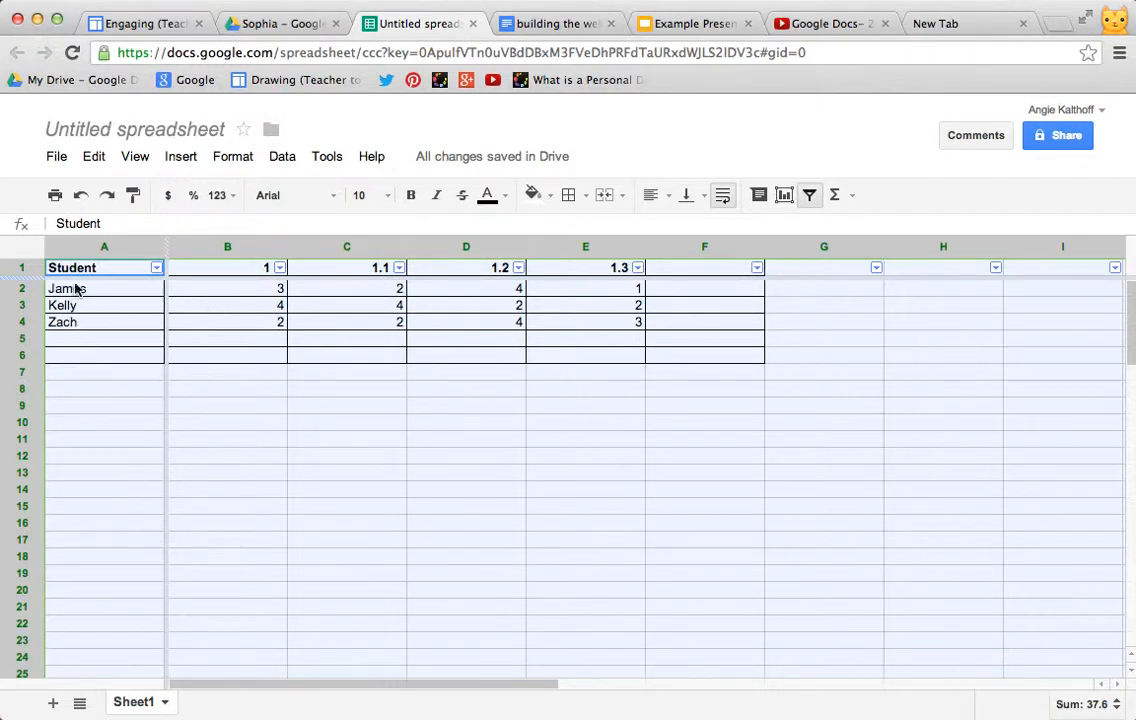
left_click(157, 268)
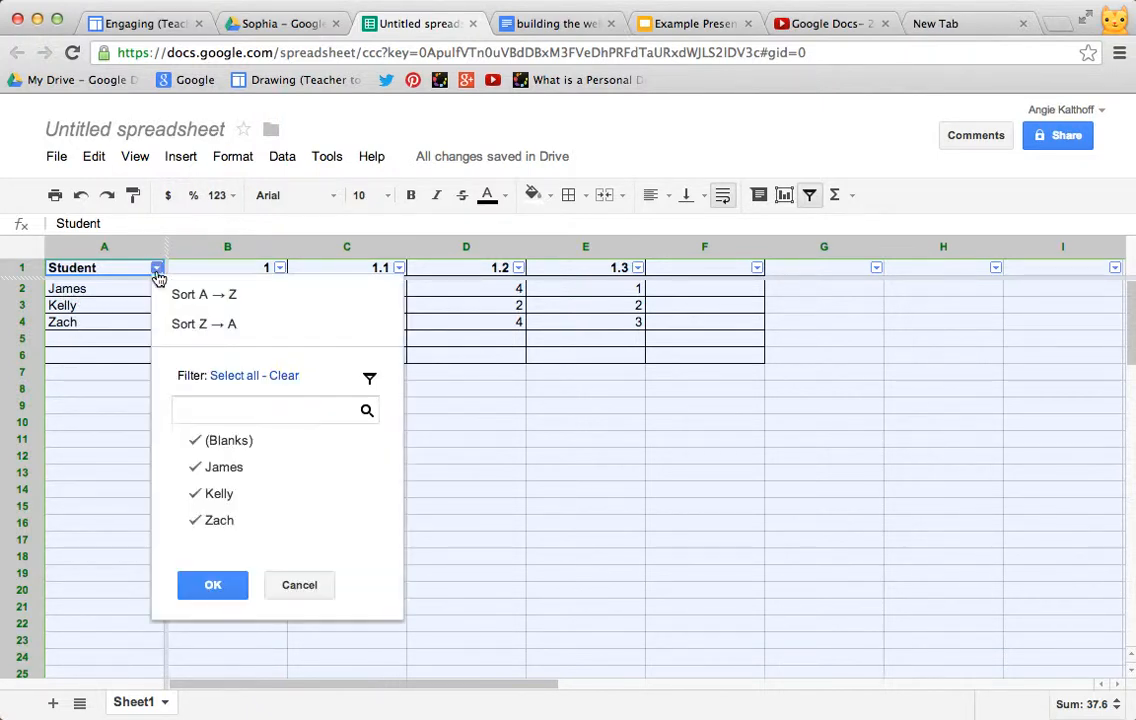
left_click(180, 322)
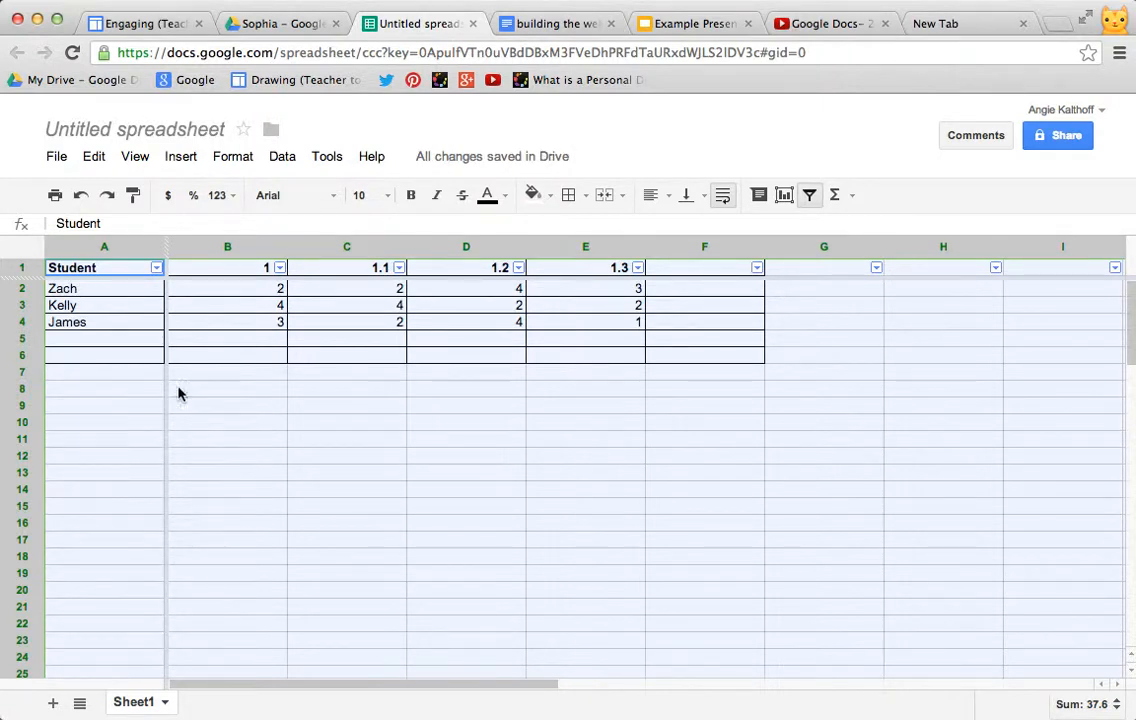
Step: Filter the Student column to show only James and restore all names
left_click(157, 268)
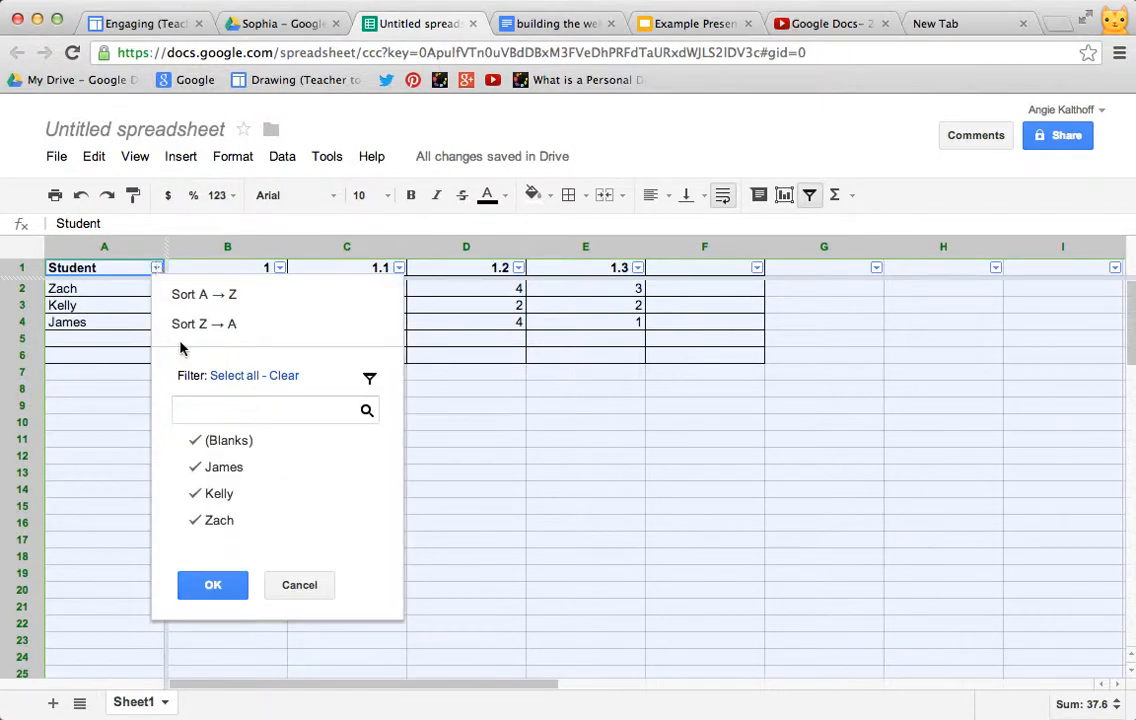
left_click(283, 376)
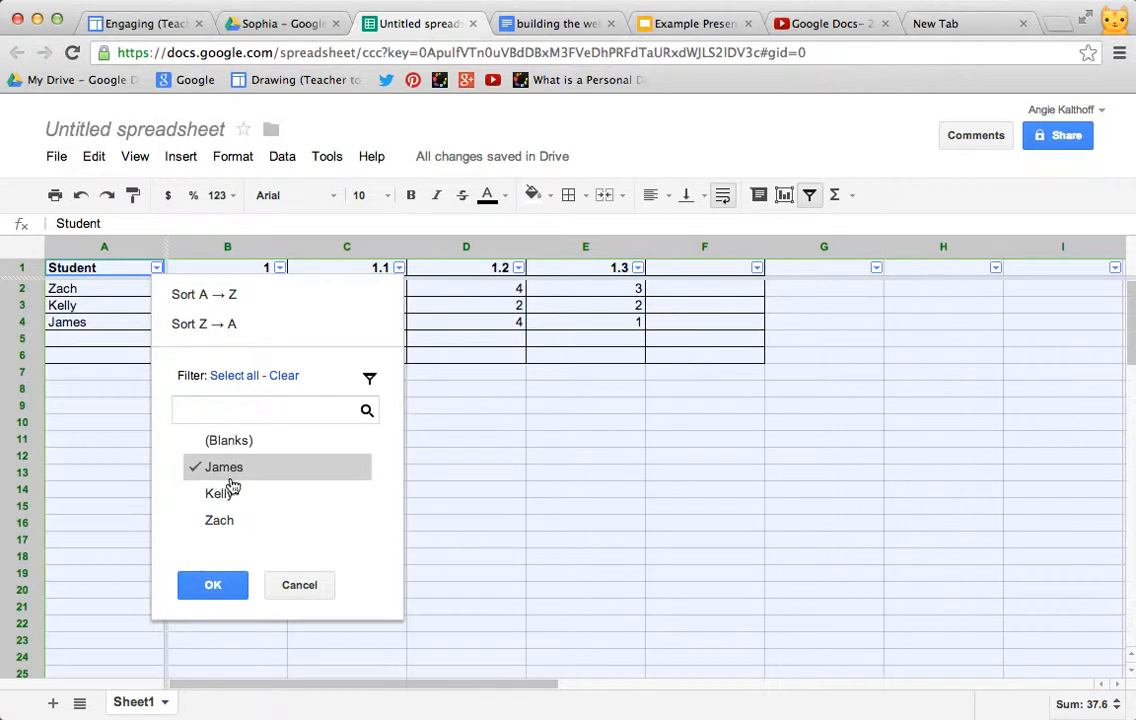
left_click(212, 590)
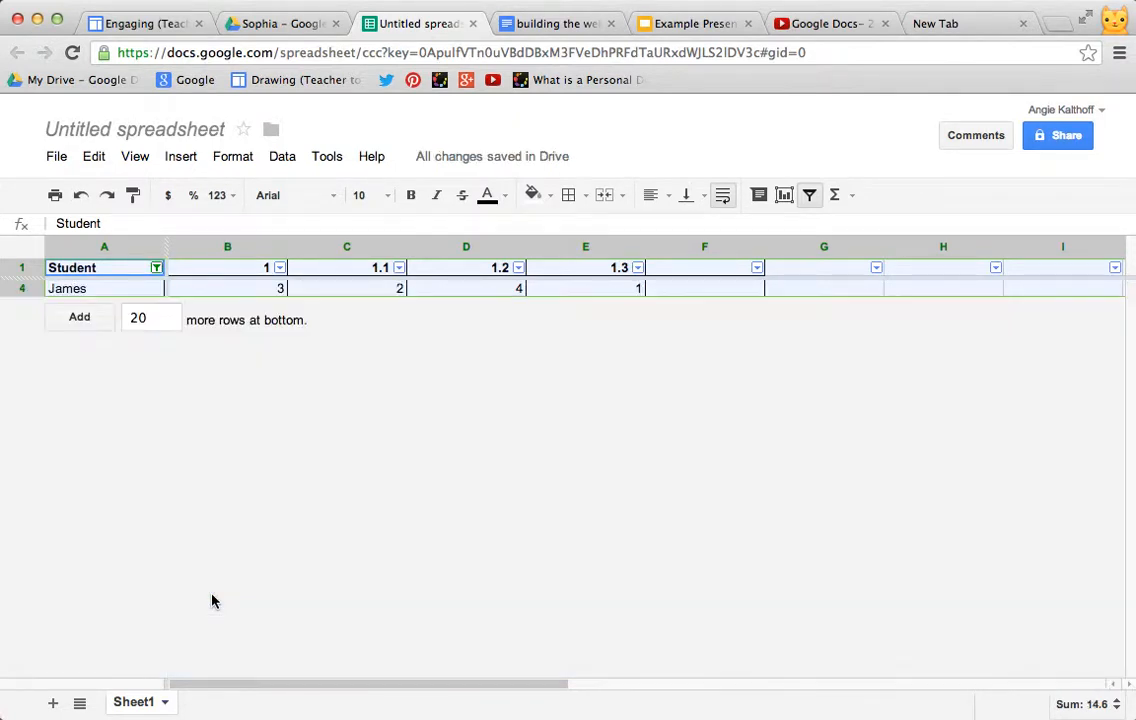
left_click(157, 270)
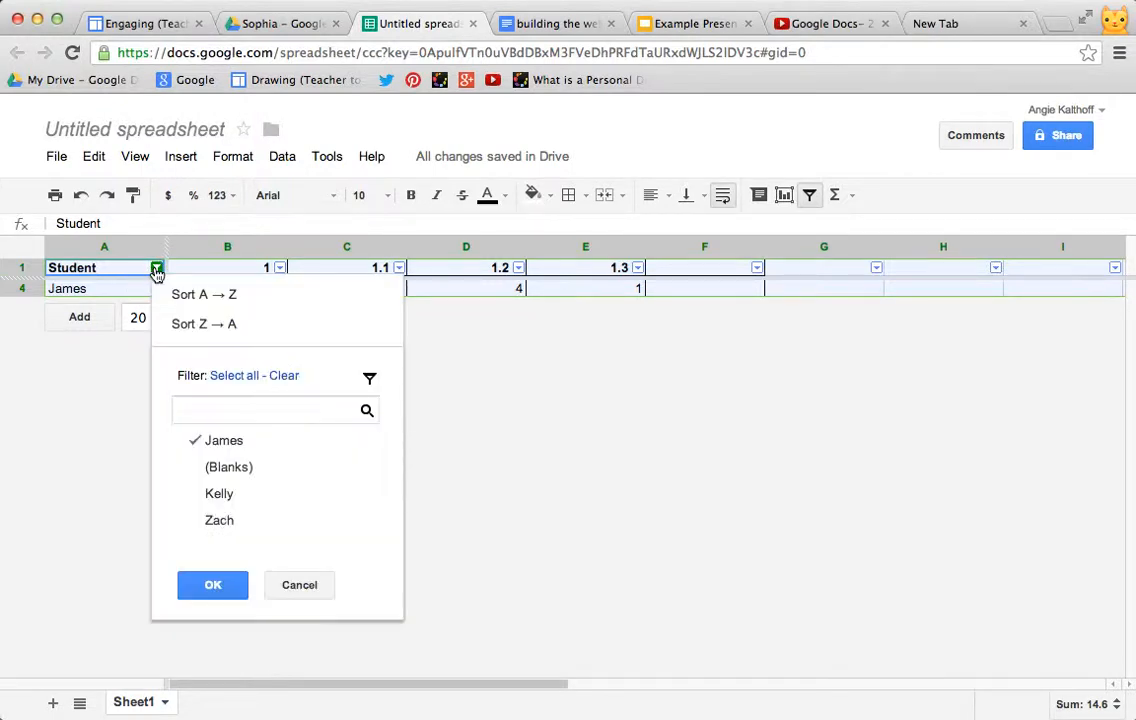
left_click(211, 590)
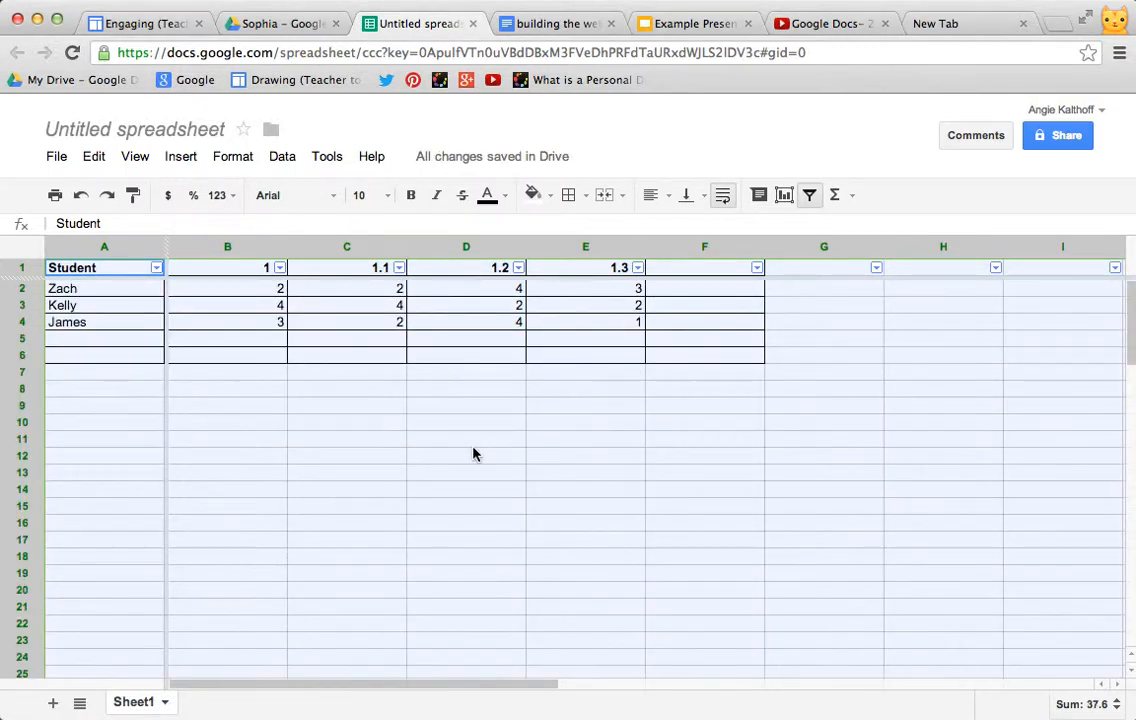
left_click(547, 408)
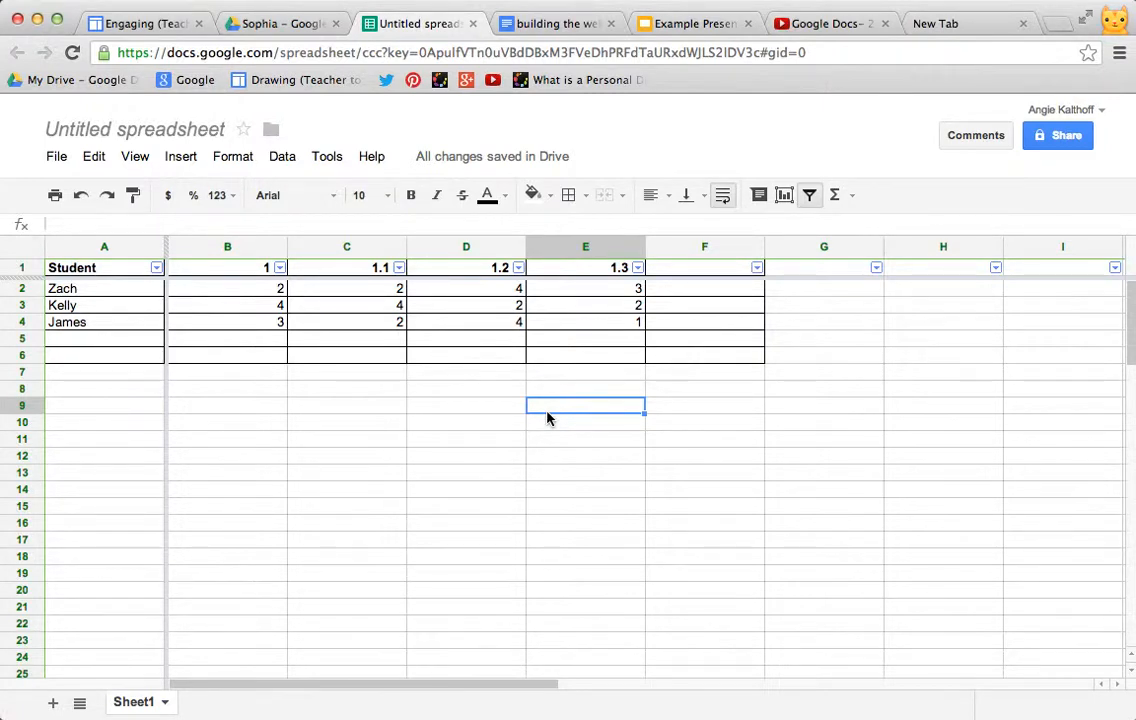
Step: Enter a SUM formula for B2:E2 in cell F2
left_click(677, 293)
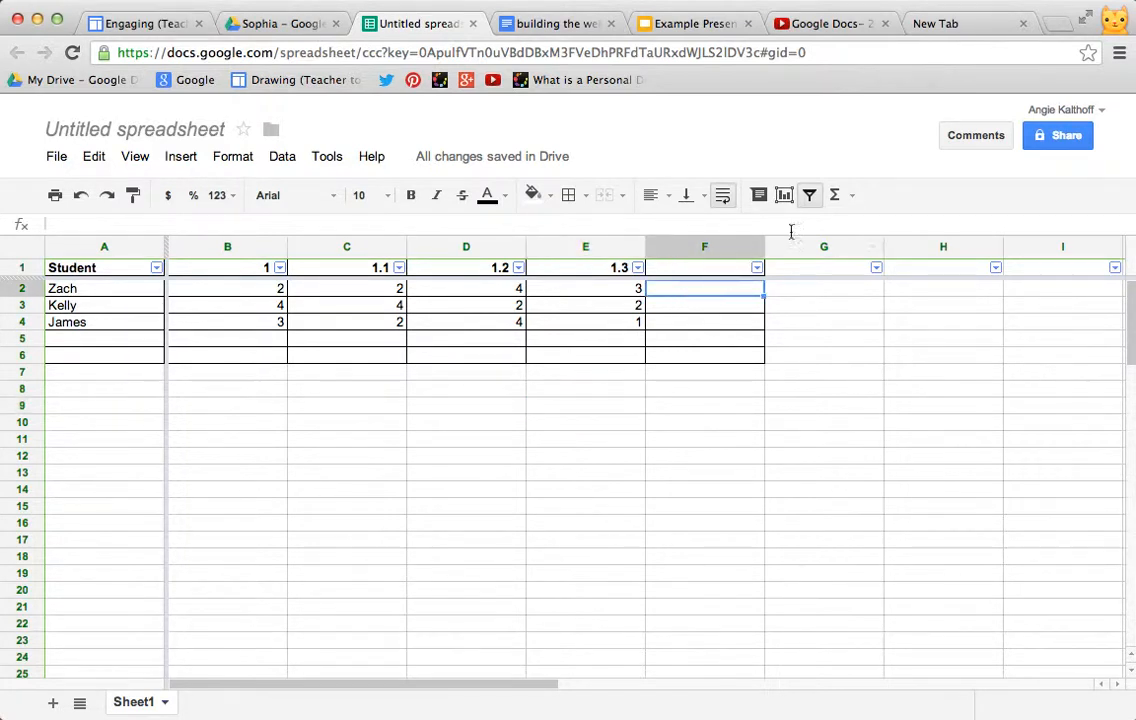
left_click(852, 196)
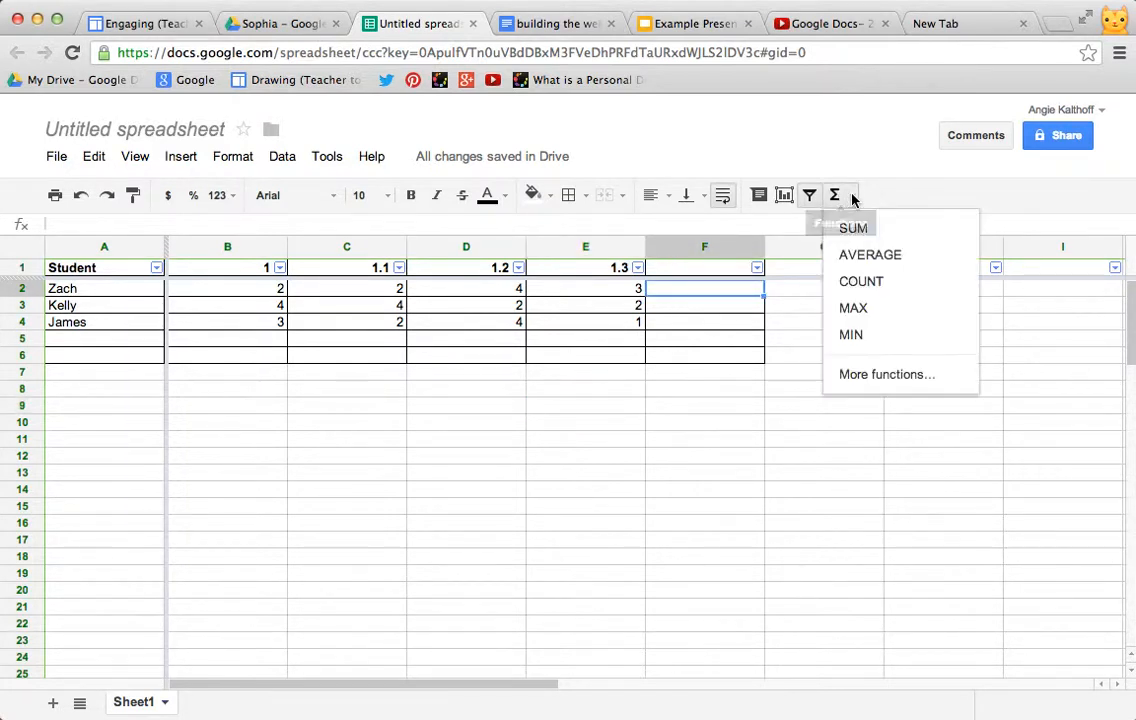
left_click(853, 230)
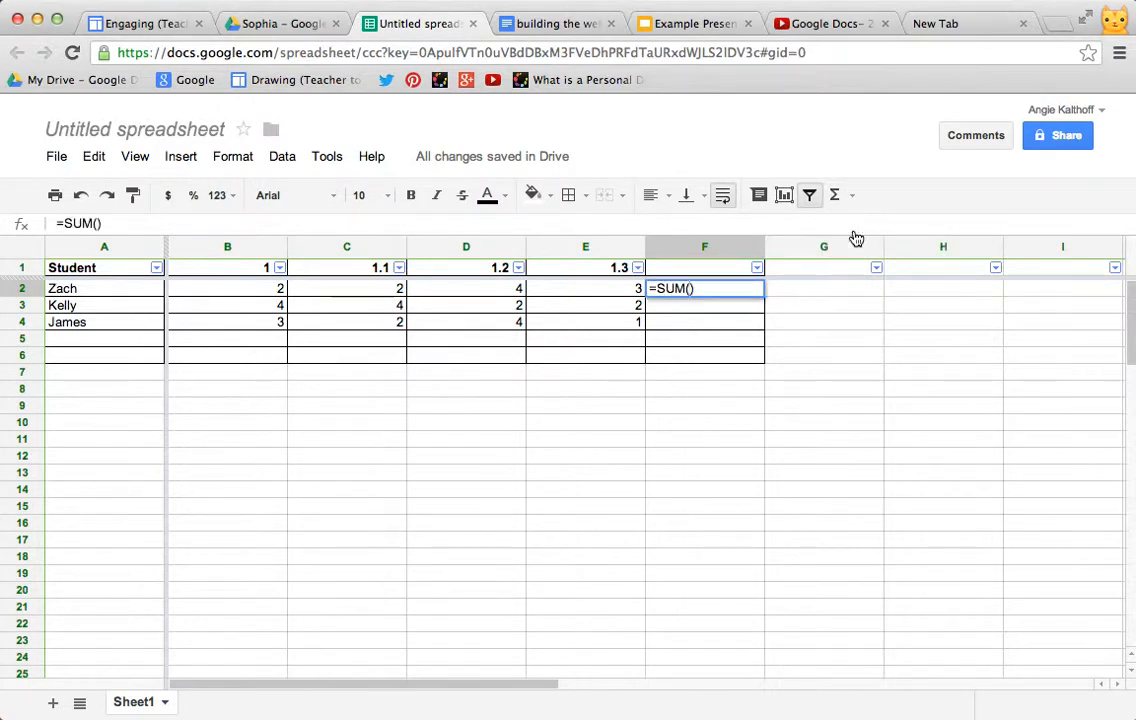
left_click_drag(249, 289, 548, 298)
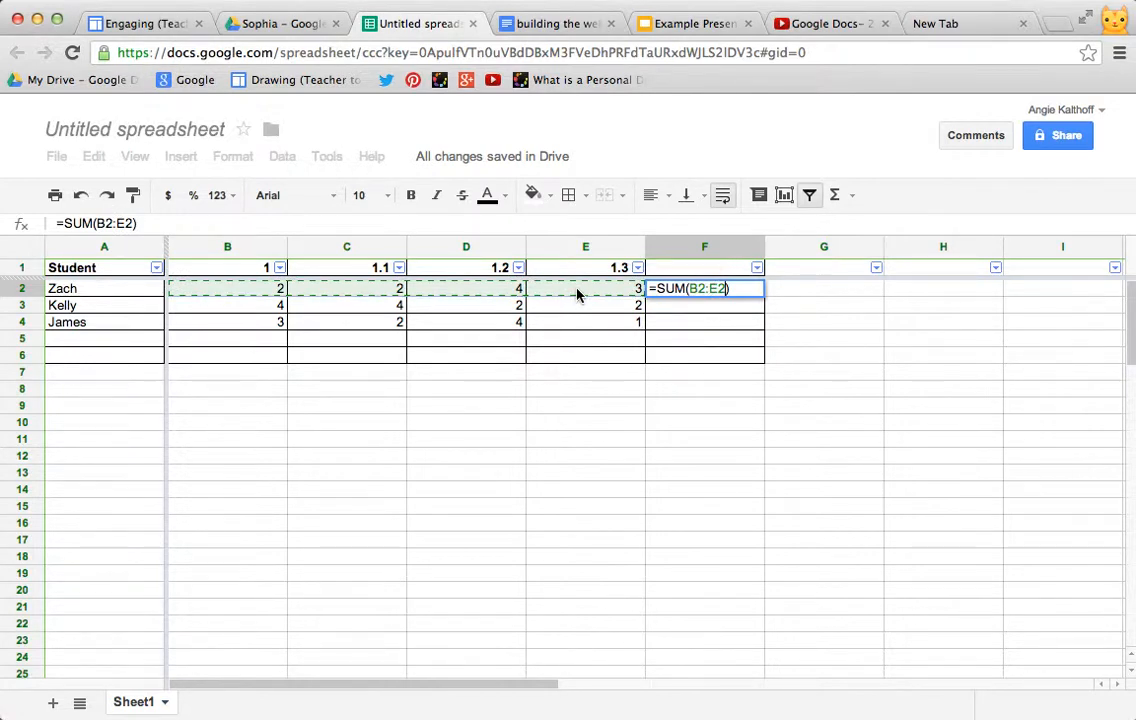
key("Return")
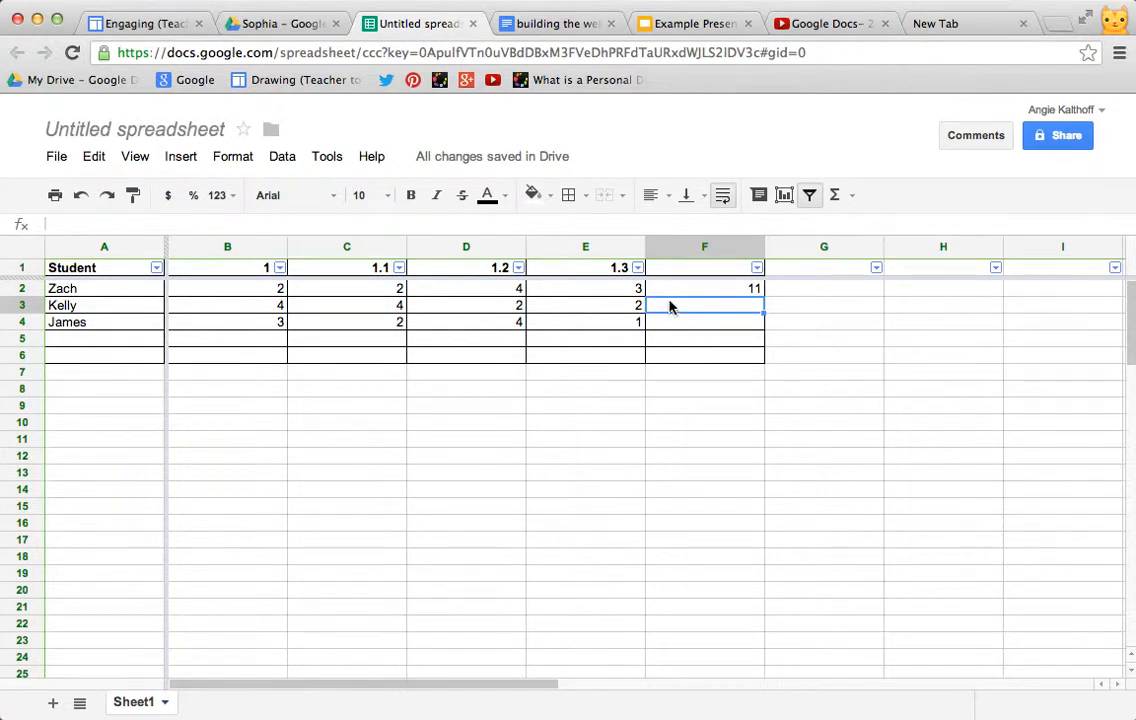
Step: Enter a SUM formula for B3:D3 in cell F3
left_click(853, 198)
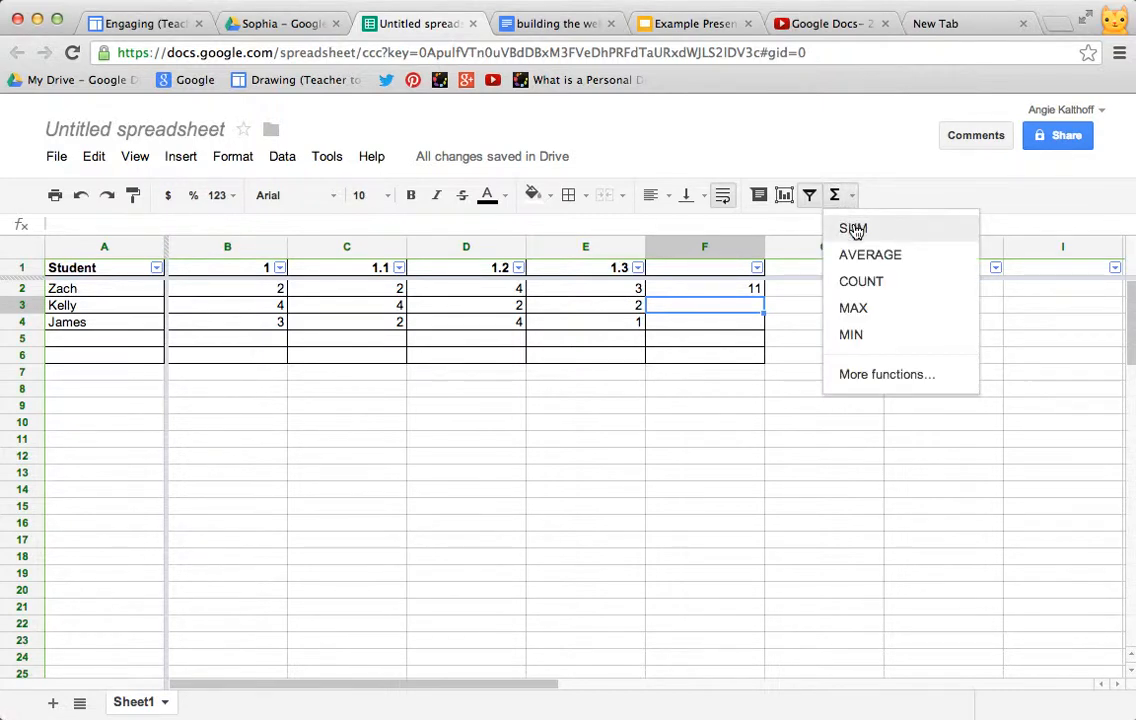
left_click(857, 230)
left_click_drag(275, 305, 519, 309)
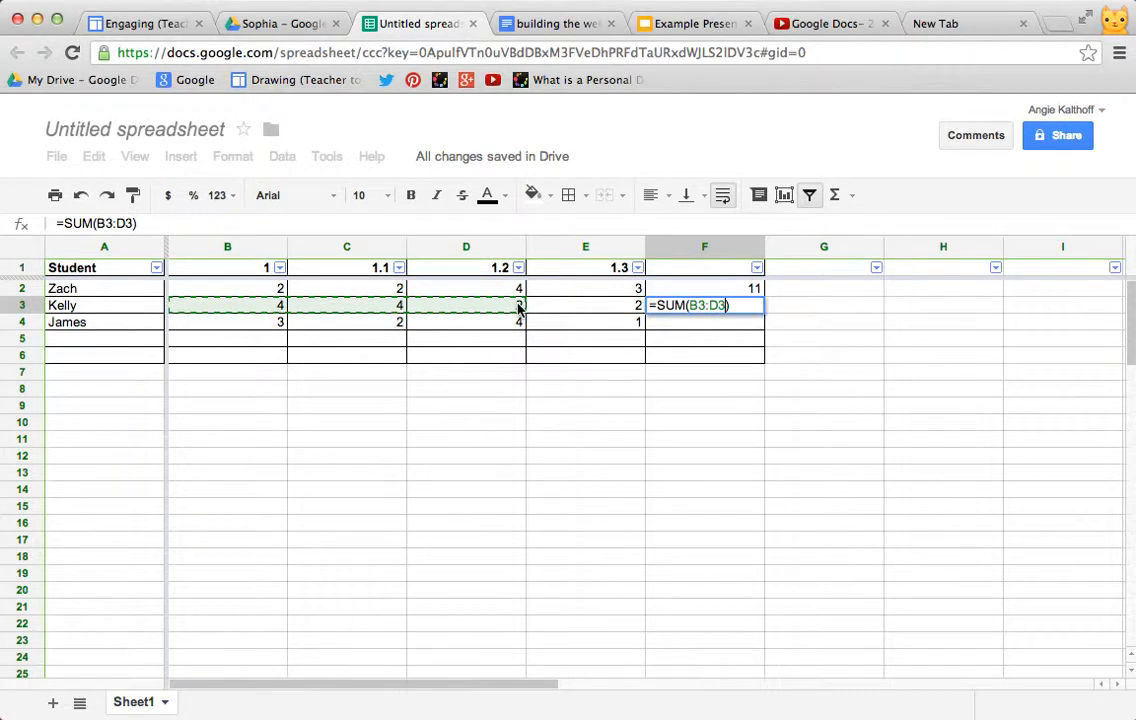
key("Return")
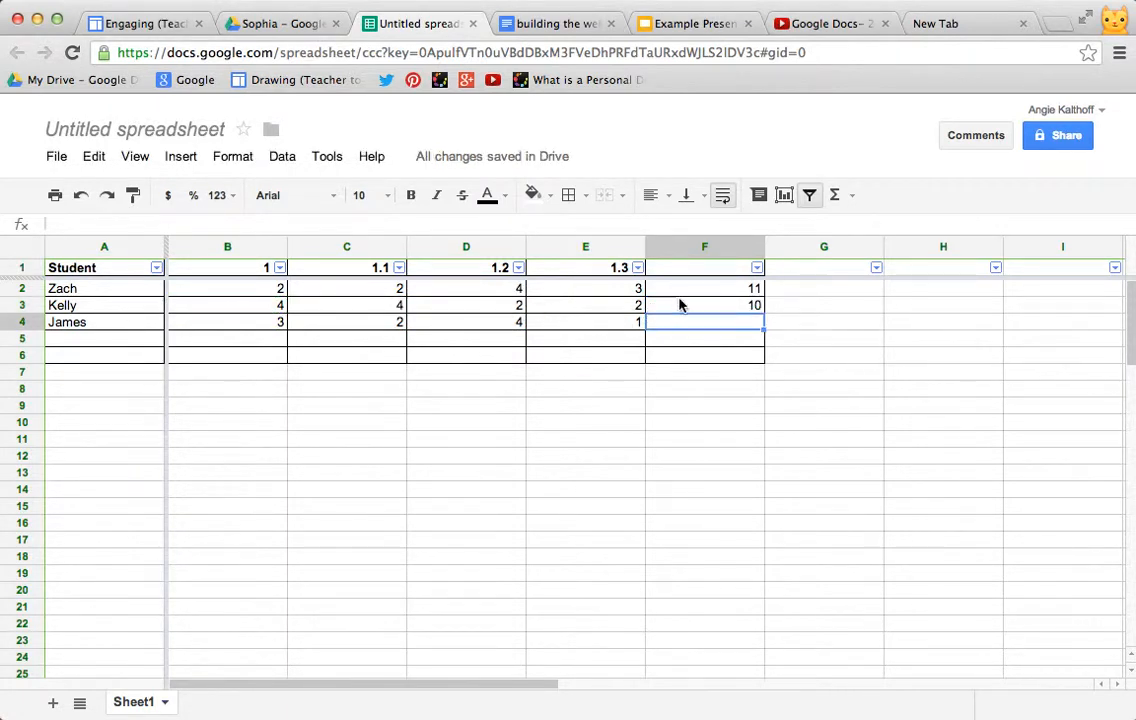
Step: Enter a SUM formula for B4:E4 in cell F4
left_click(834, 195)
left_click(852, 229)
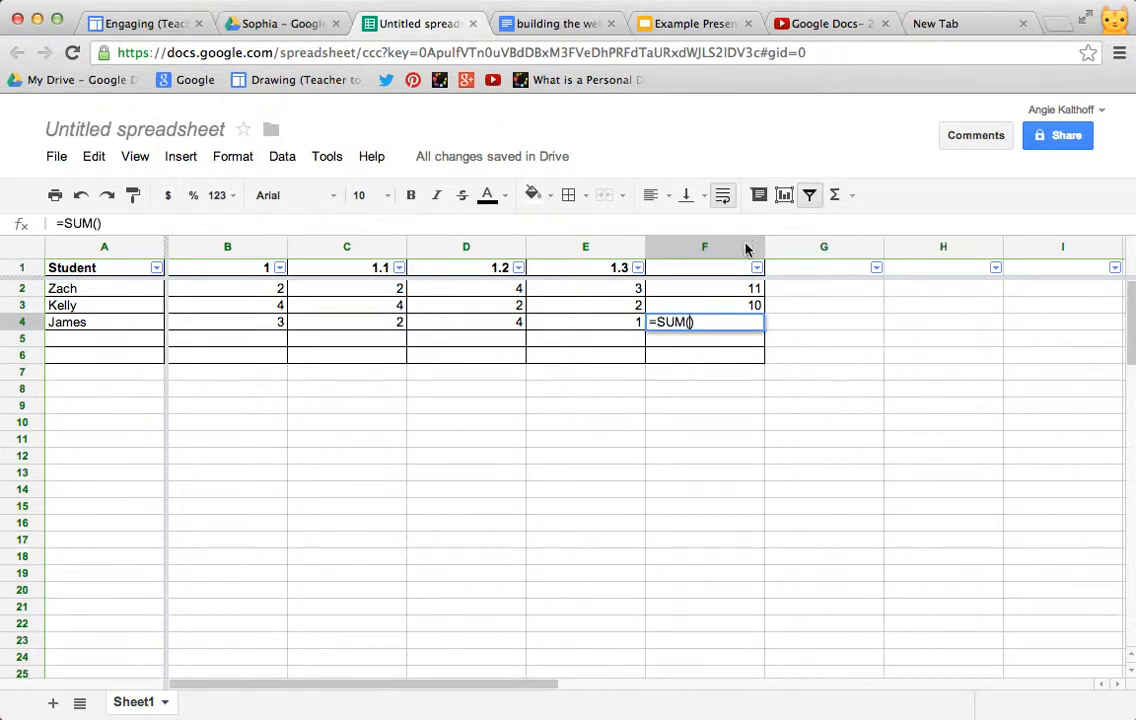
left_click_drag(269, 325, 560, 326)
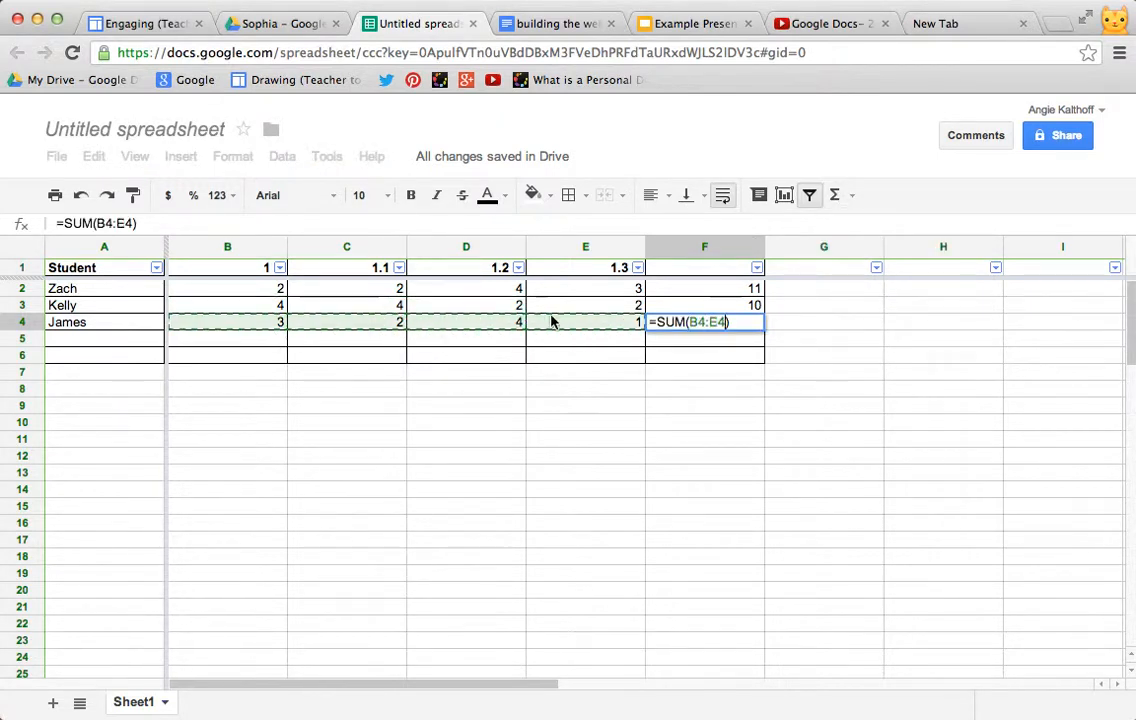
key("Return")
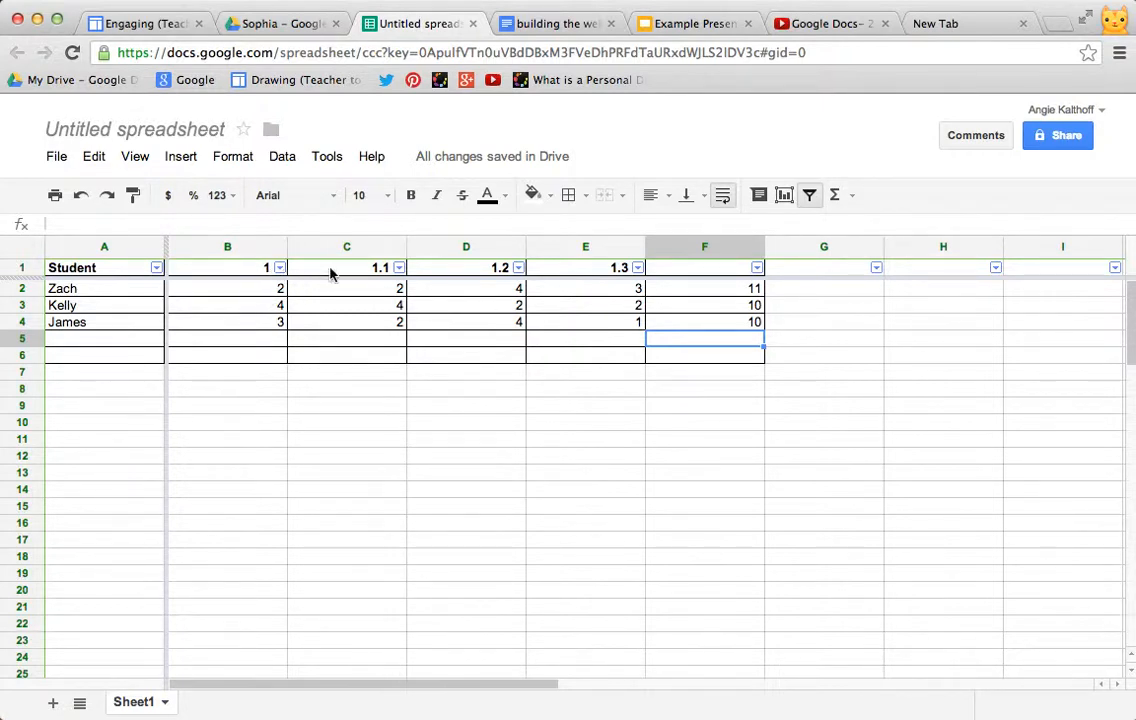
Step: Enter an AVERAGE formula for C2:C4 in cell C5
left_click(378, 345)
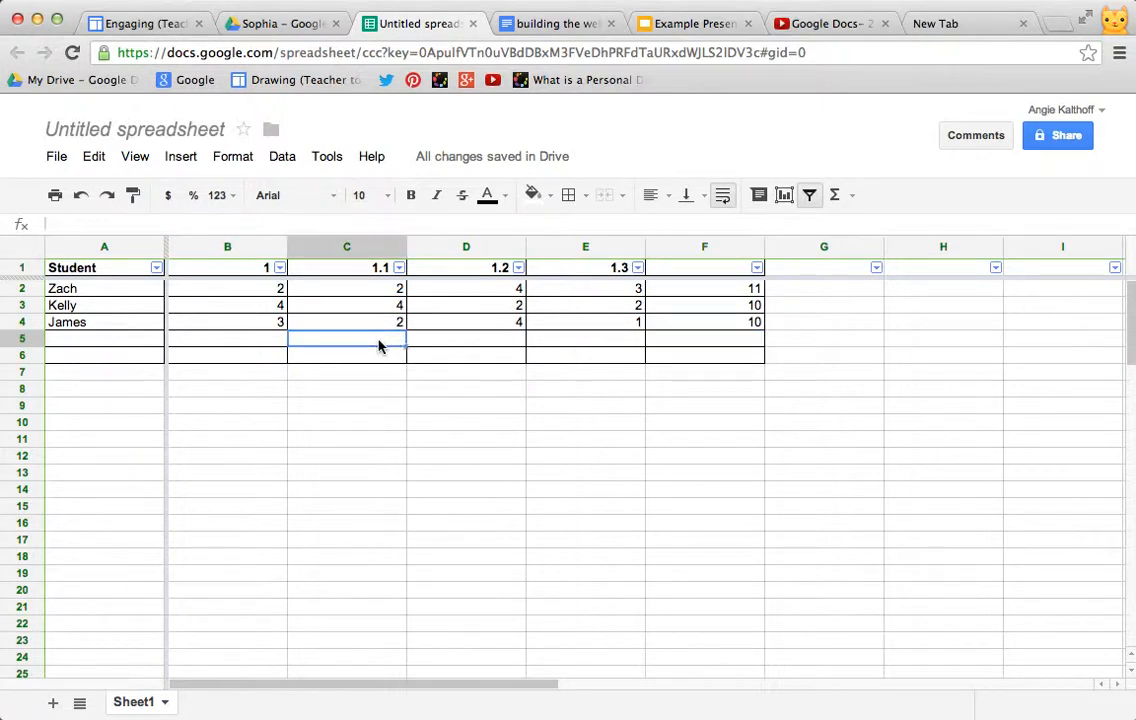
left_click(847, 198)
left_click(862, 258)
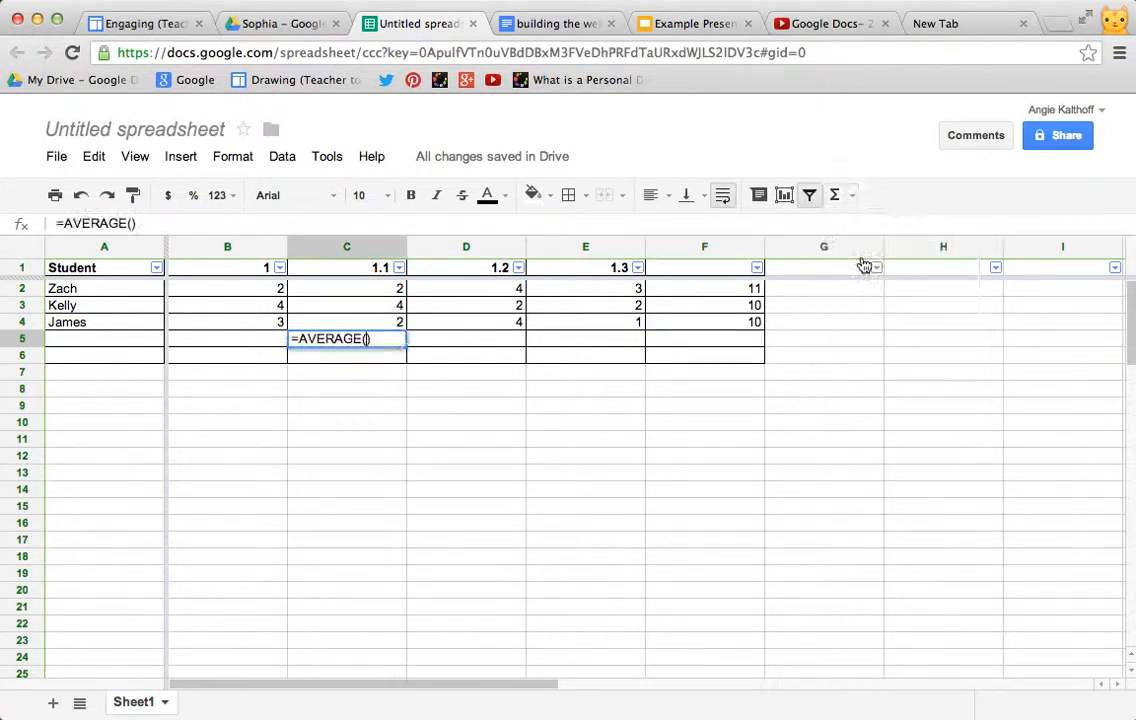
left_click_drag(393, 289, 393, 325)
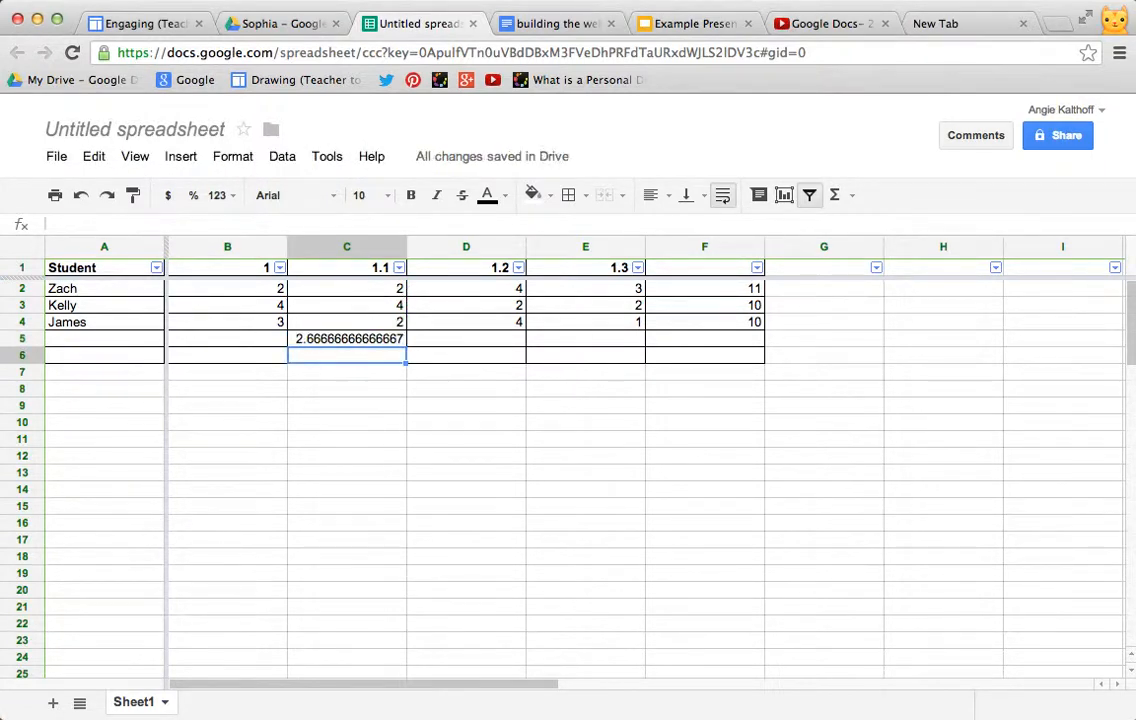